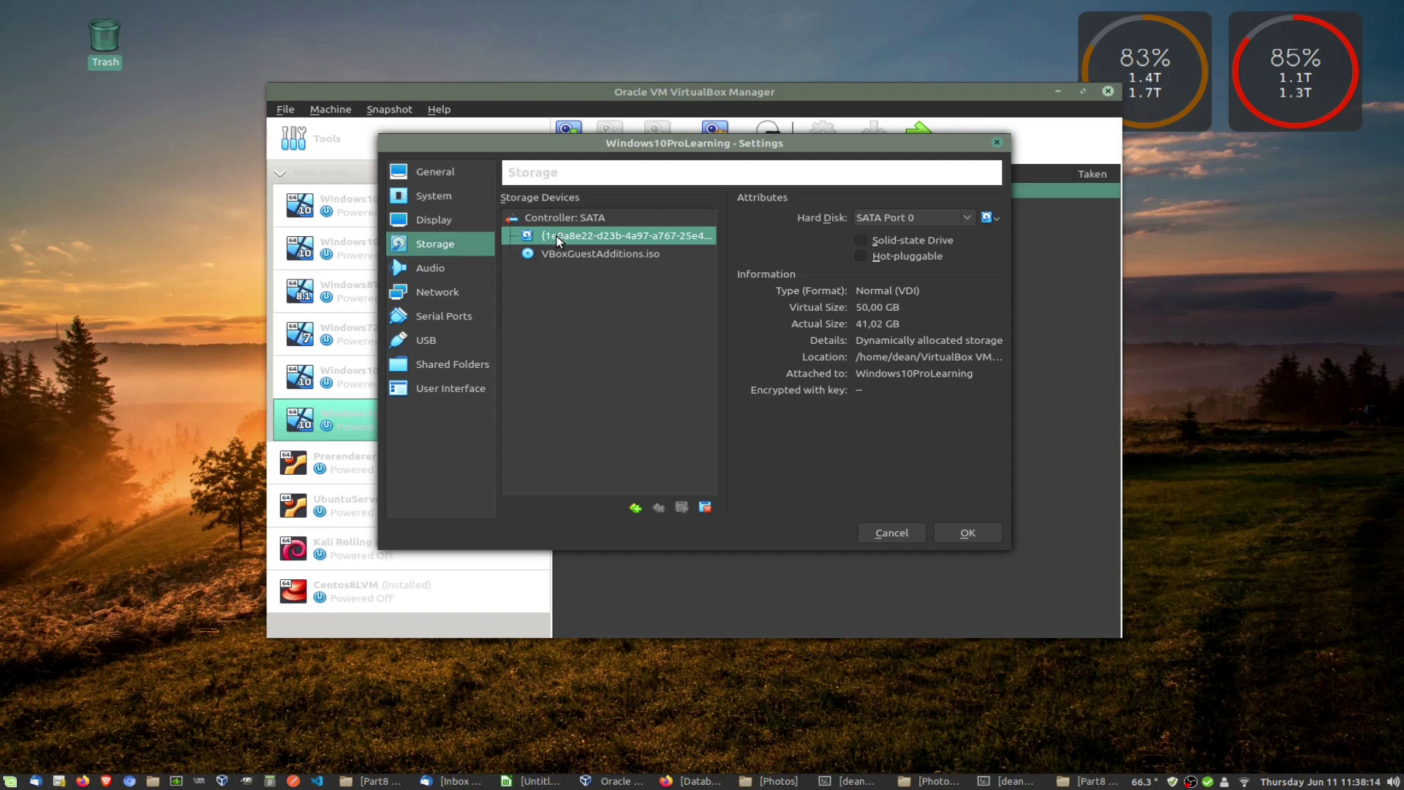
- Check the virtual size of the Windows10ProLearning hard disk in its storage settings and close the settings
click(809, 308)
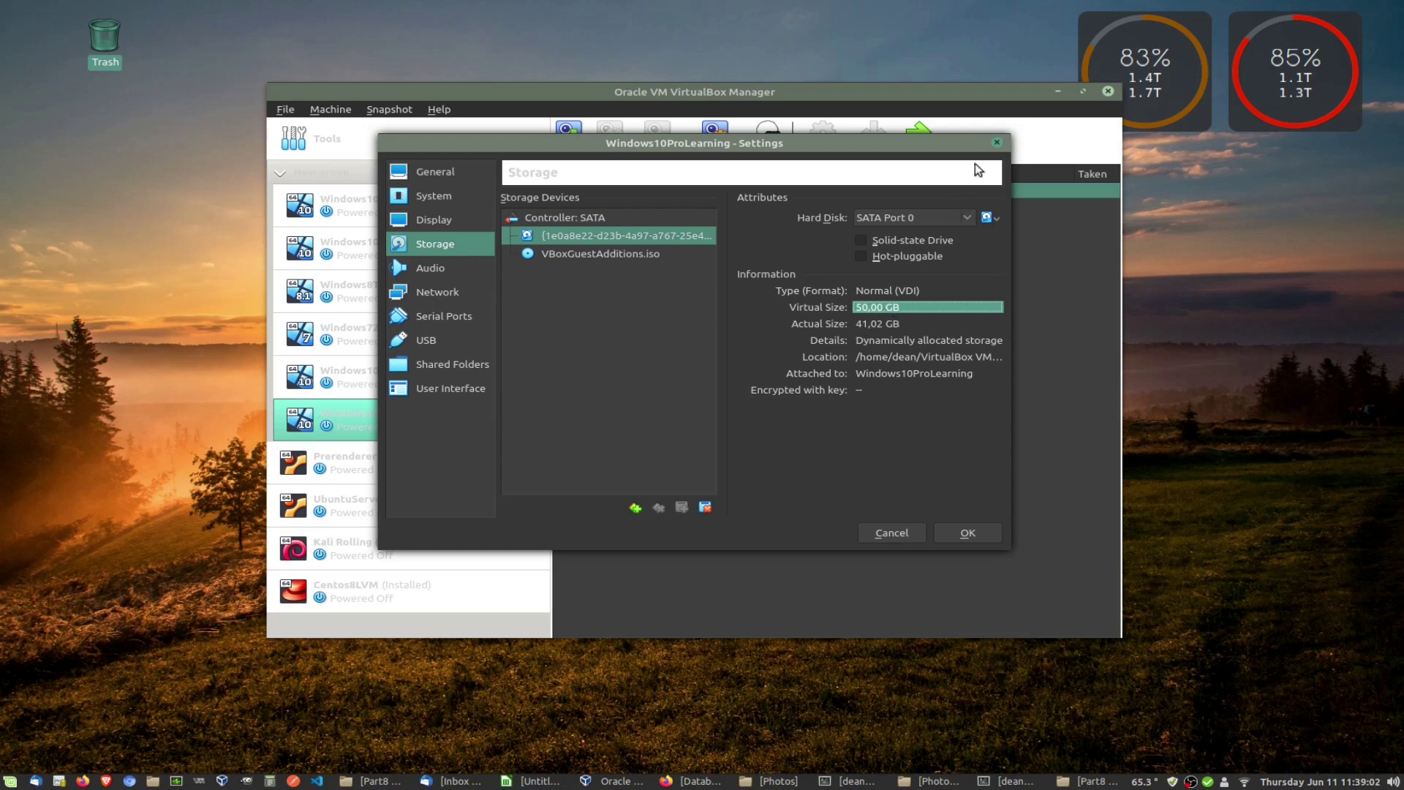
click(997, 142)
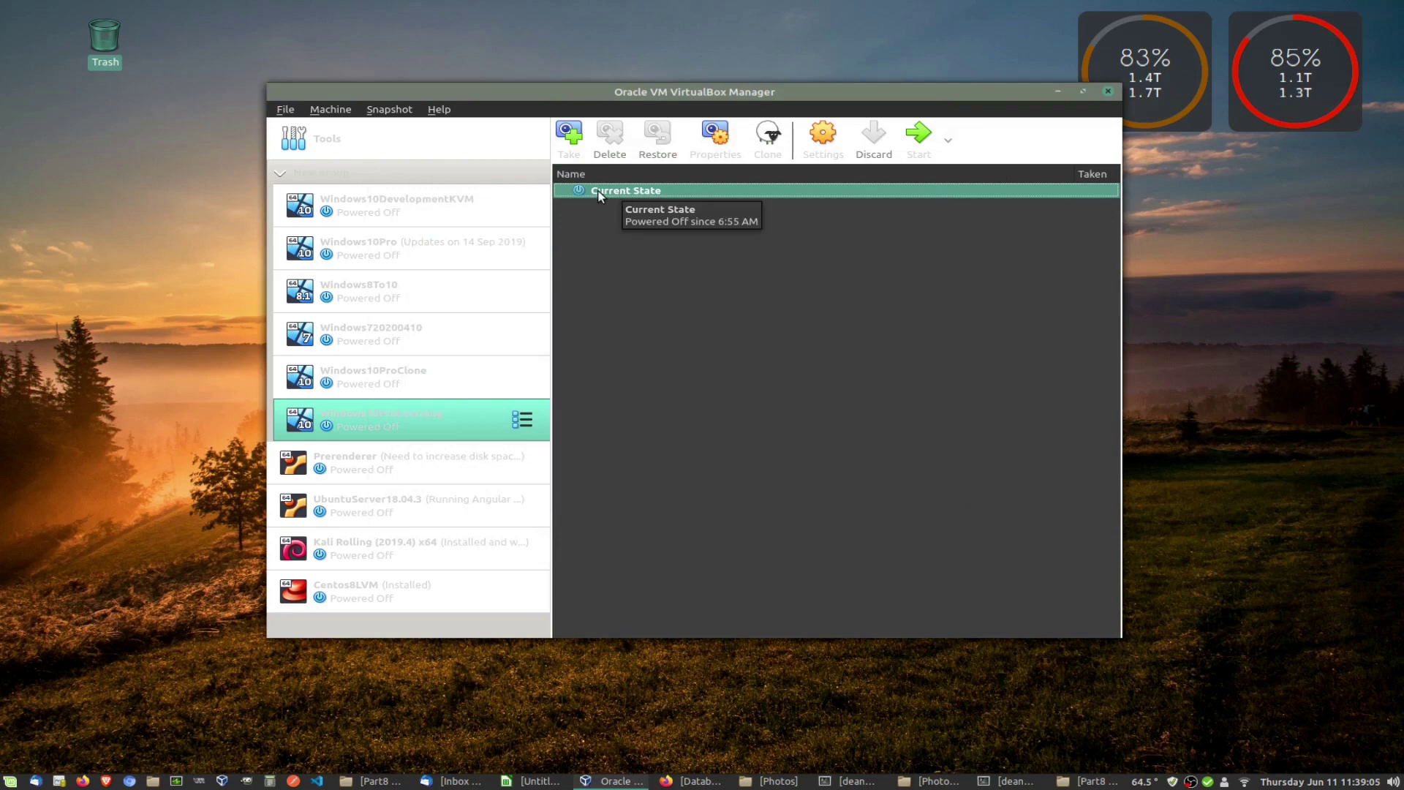
- Start cloning the machine from its current state, naming the clone Windows10ProLearningClone
right_click(672, 189)
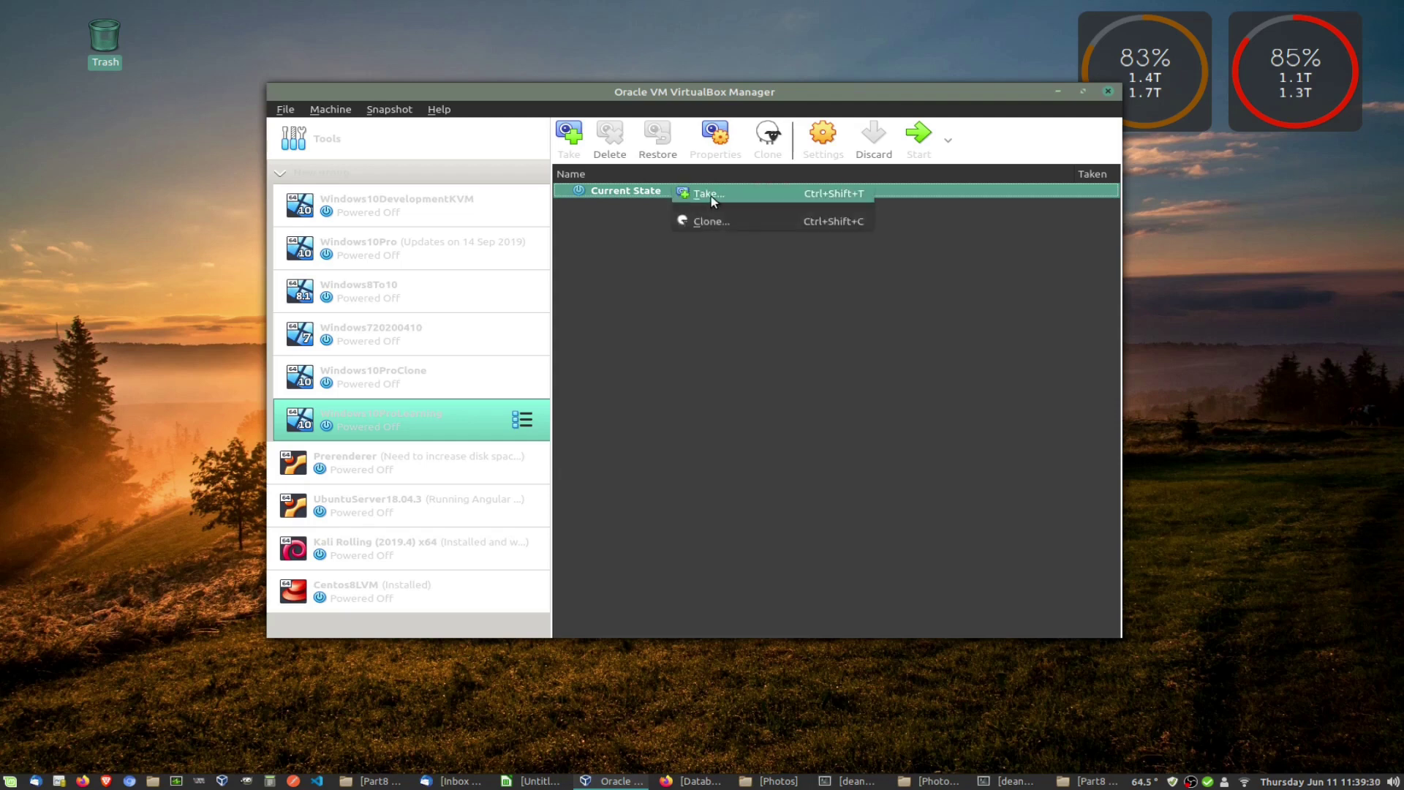
click(709, 223)
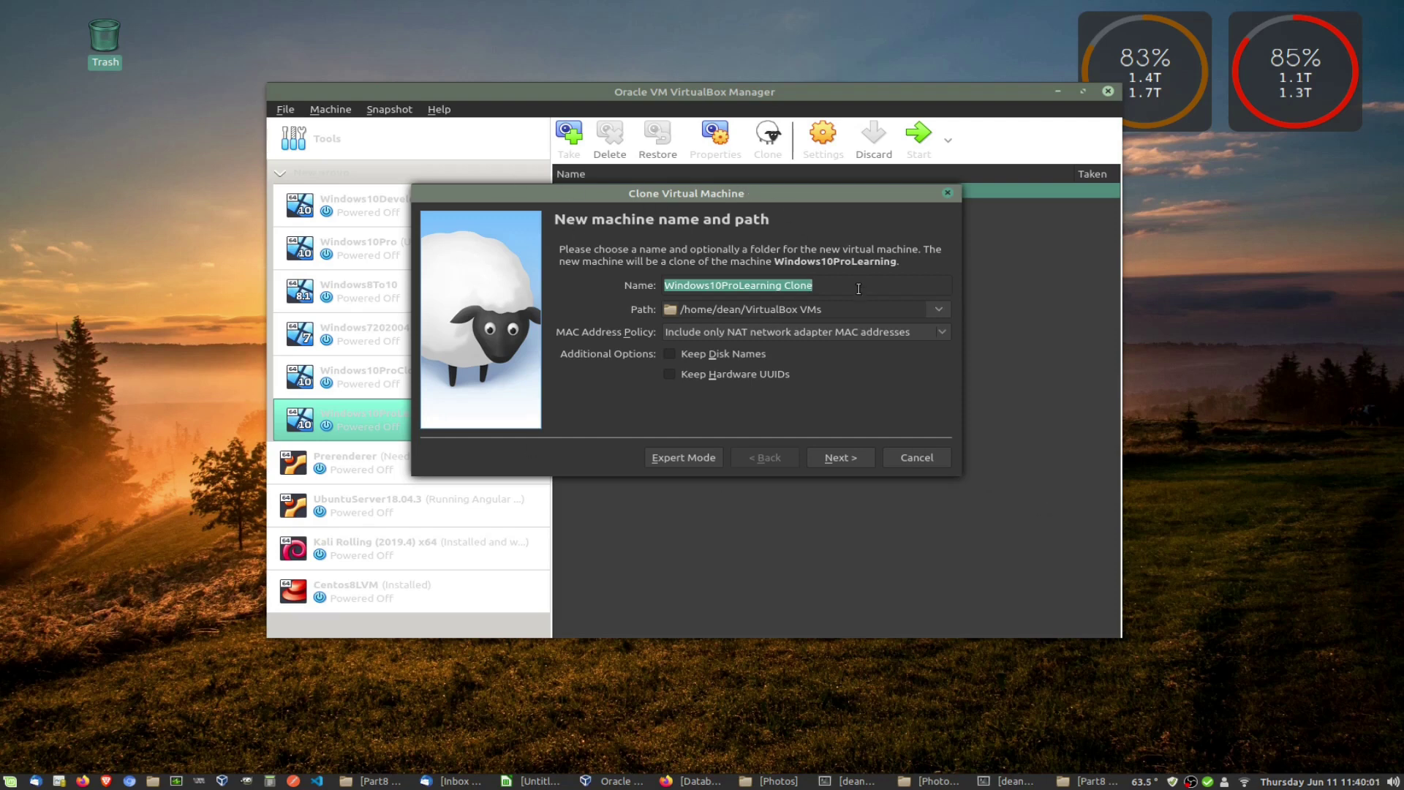
click(784, 285)
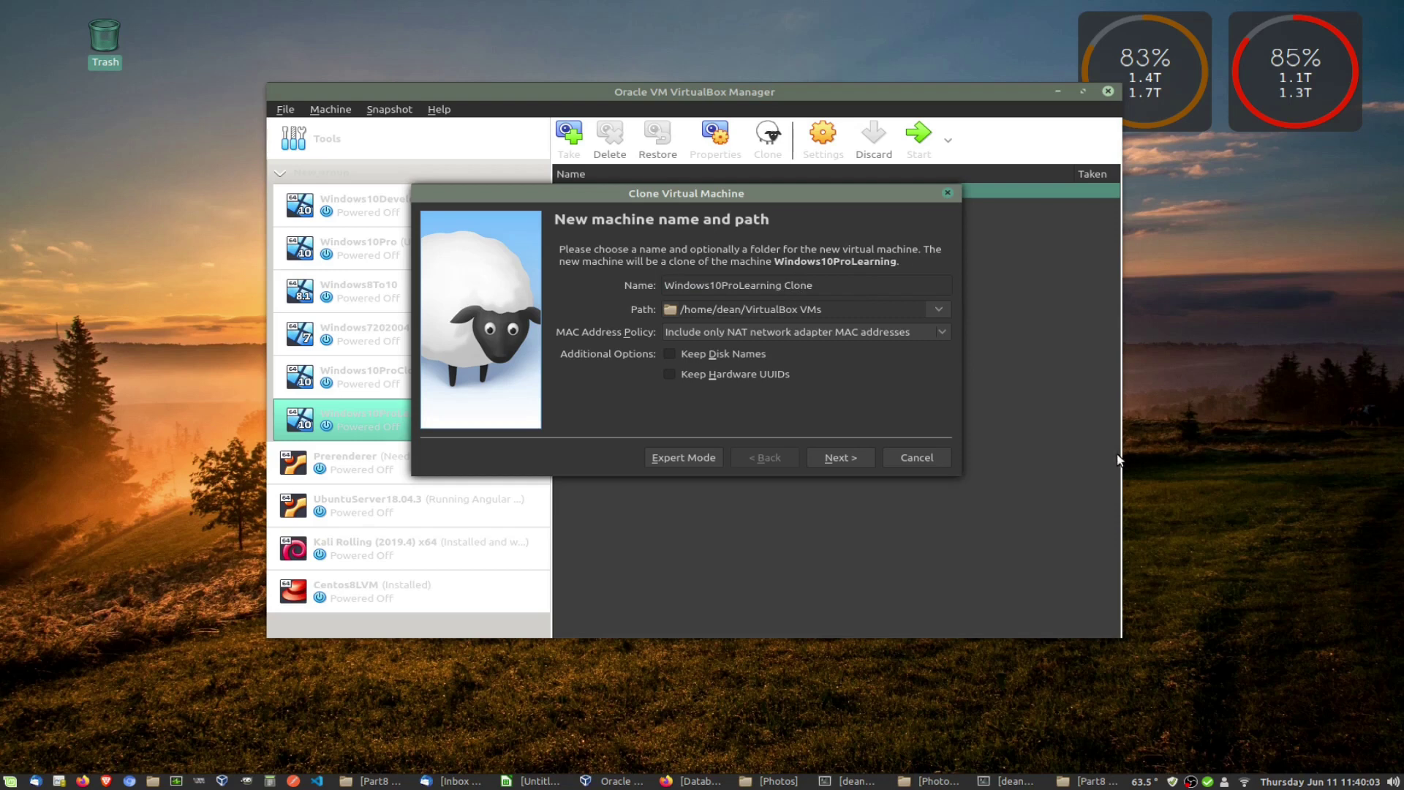
key(BackSpace)
text(g)
key(Delete)
- Configure the clone to include all network adapter MAC addresses and keep disk names and hardware UUIDs, but cancel at the clone type choice
click(710, 337)
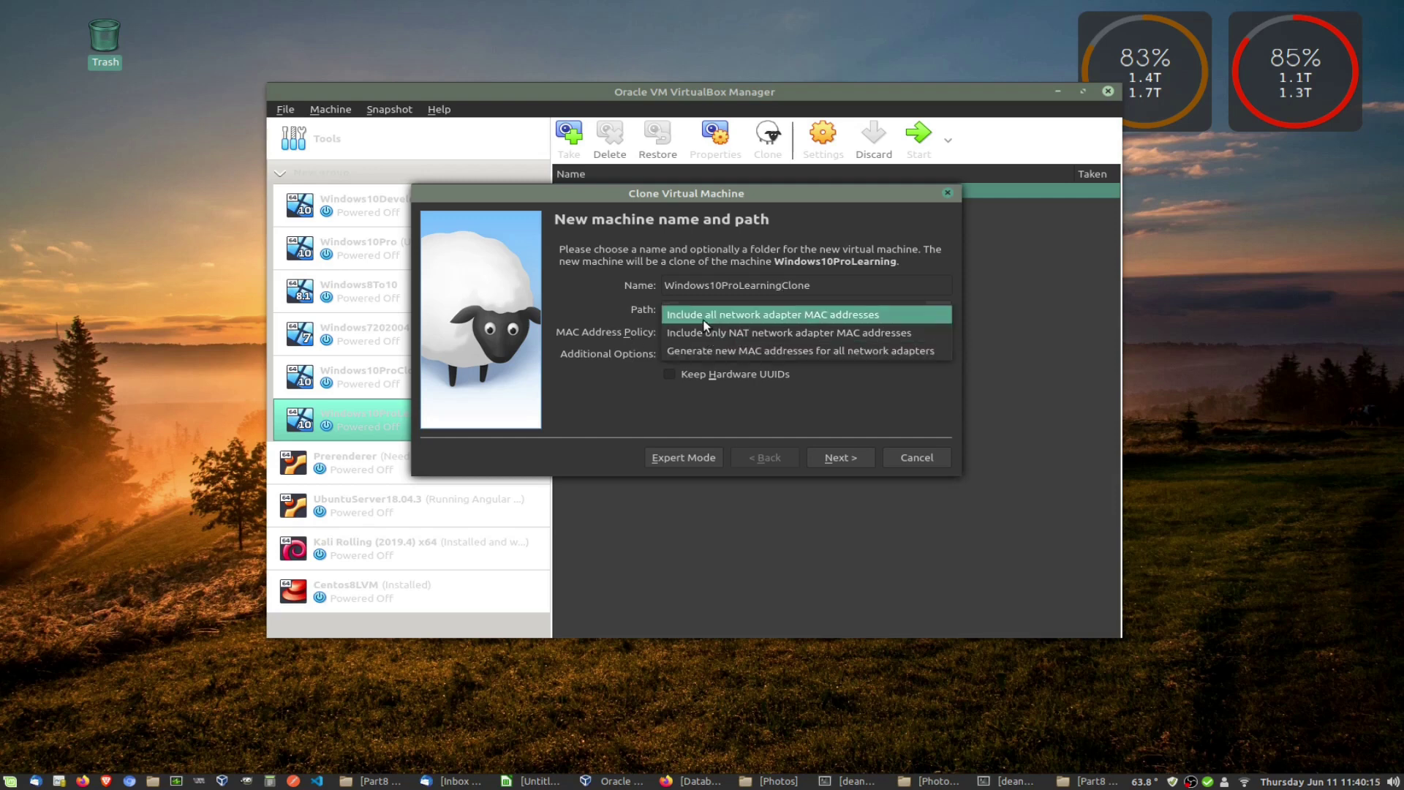
click(702, 316)
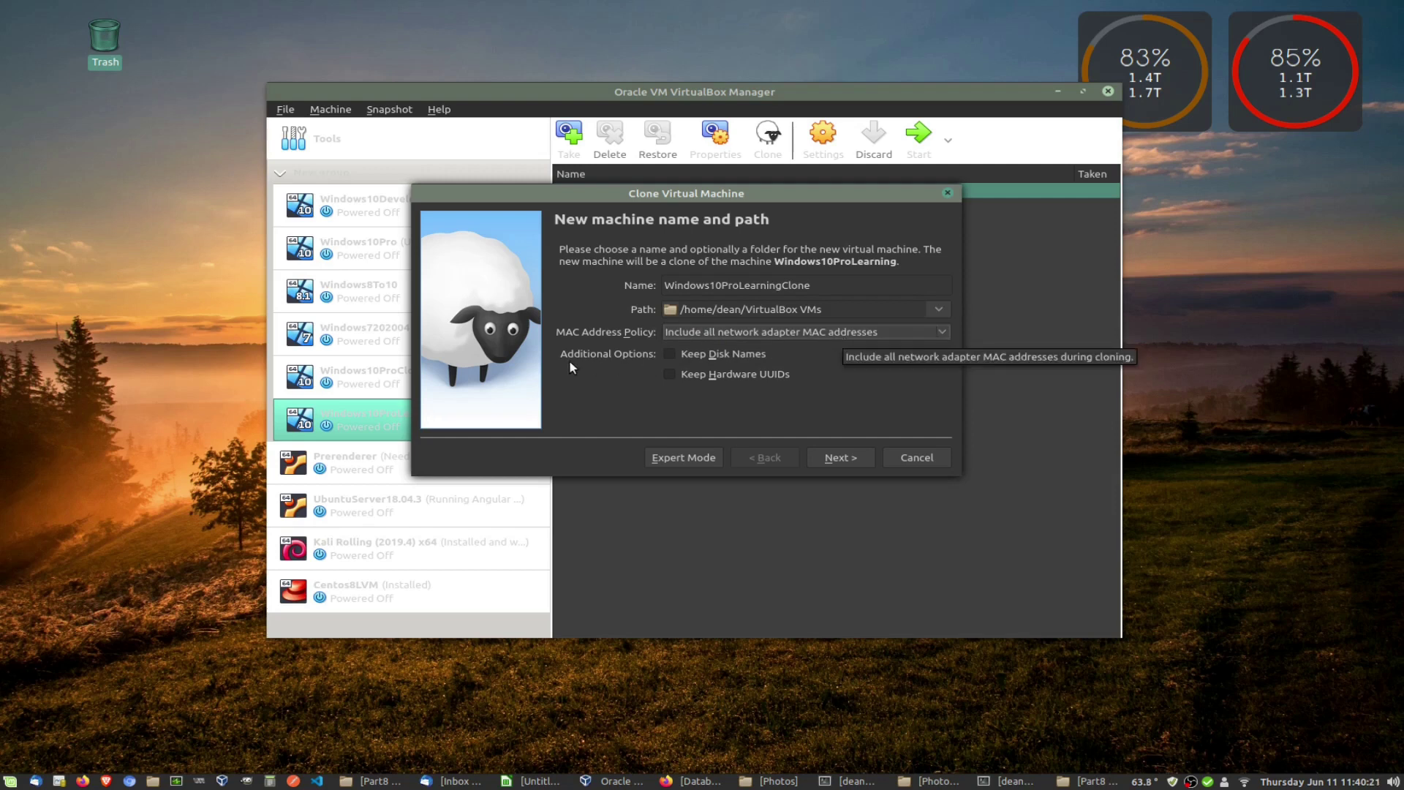
click(669, 352)
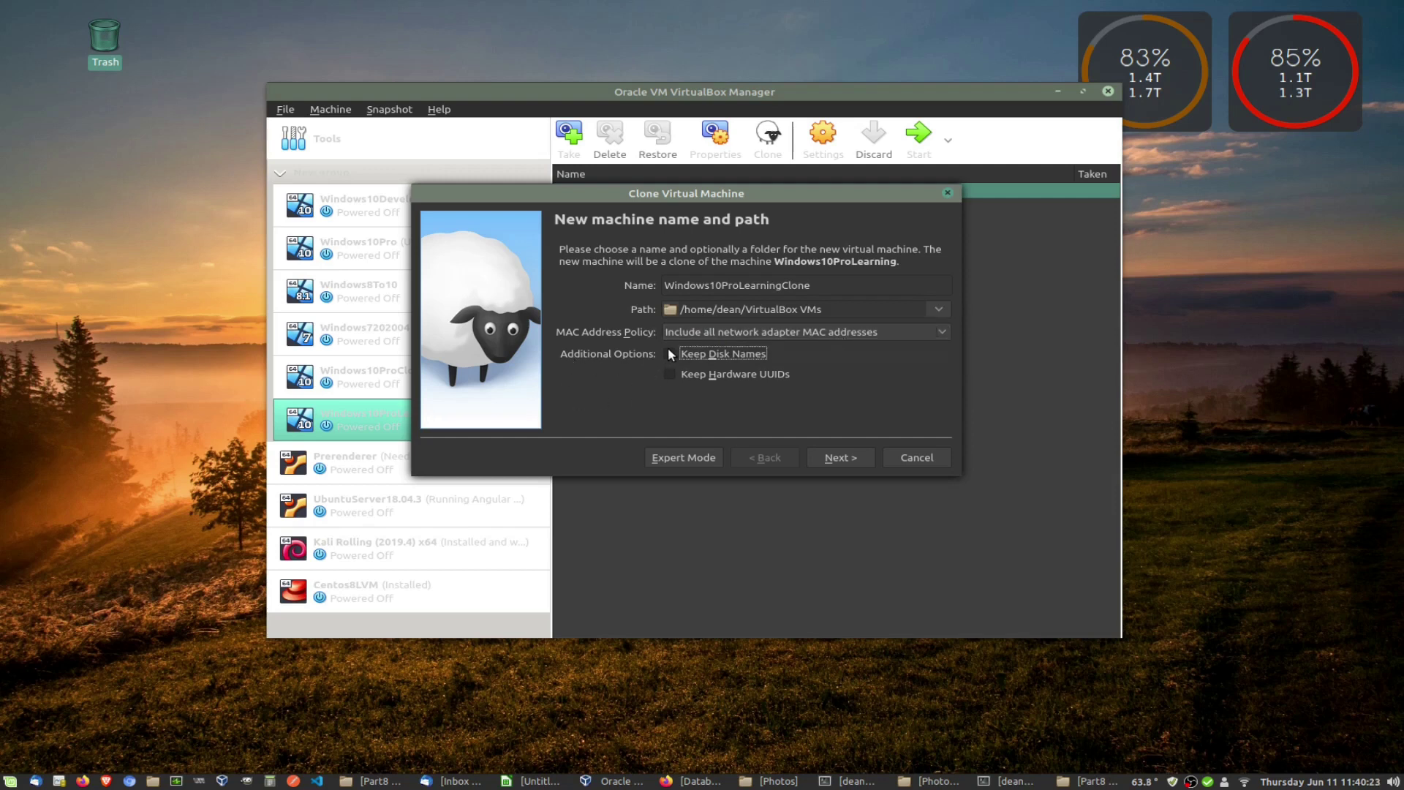
click(670, 374)
drag(680, 203, 711, 220)
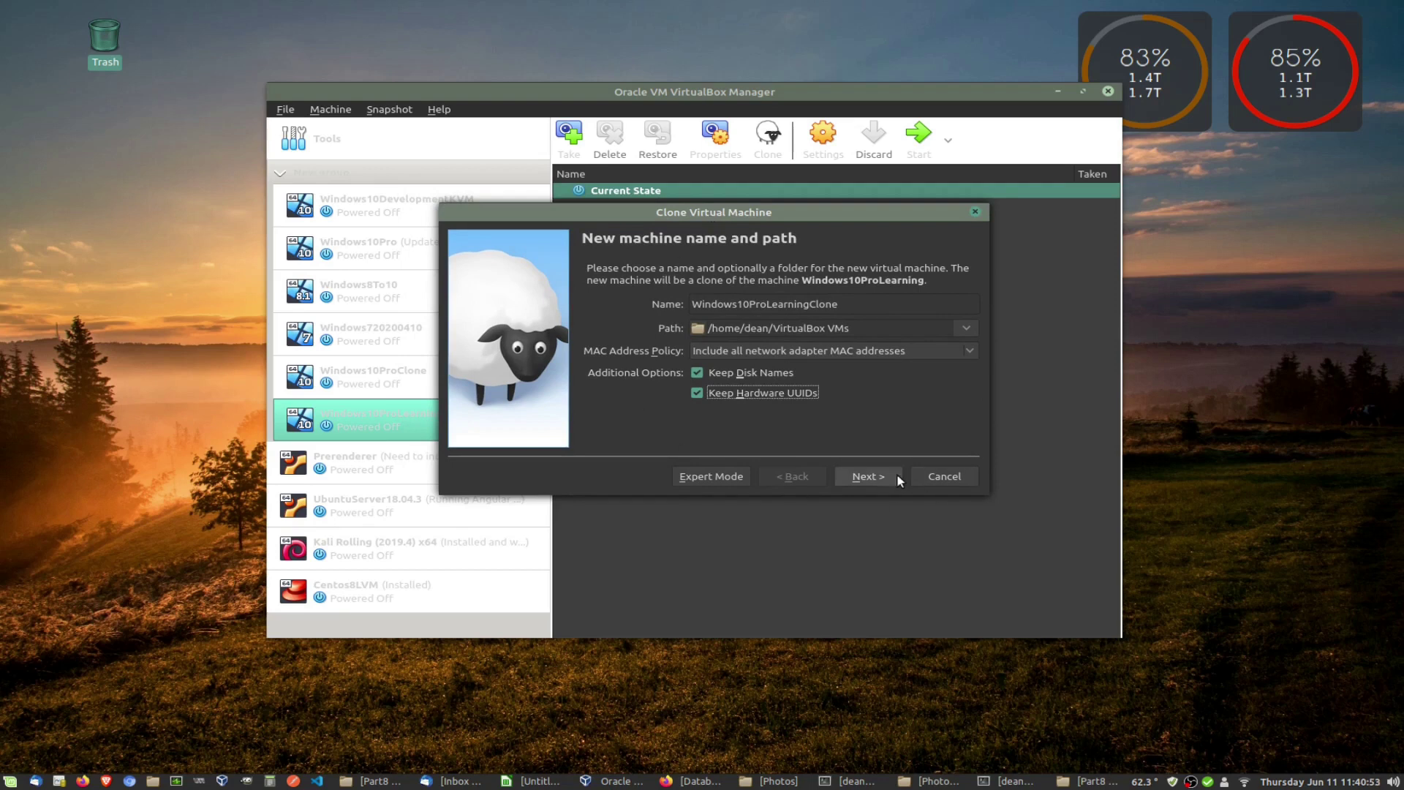
click(870, 475)
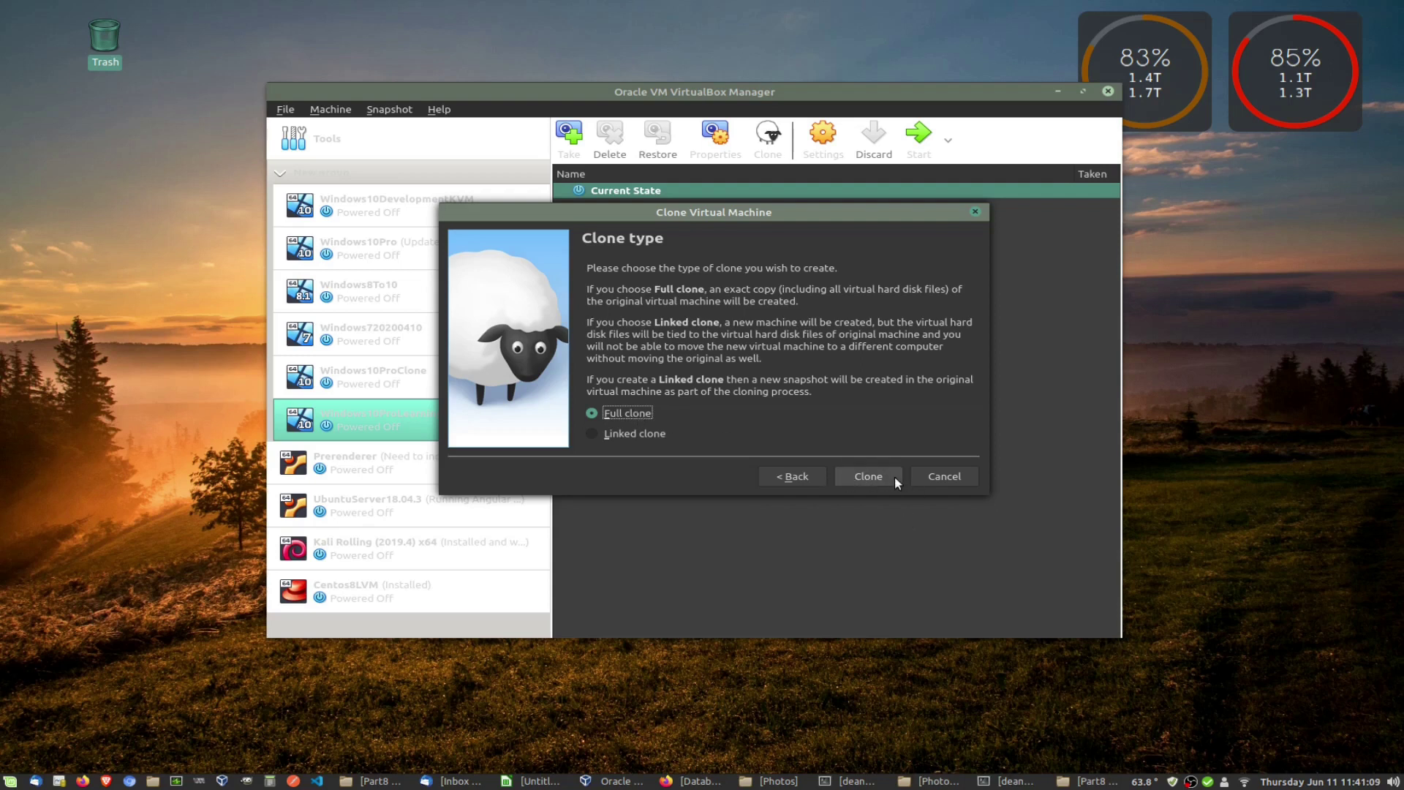
click(944, 476)
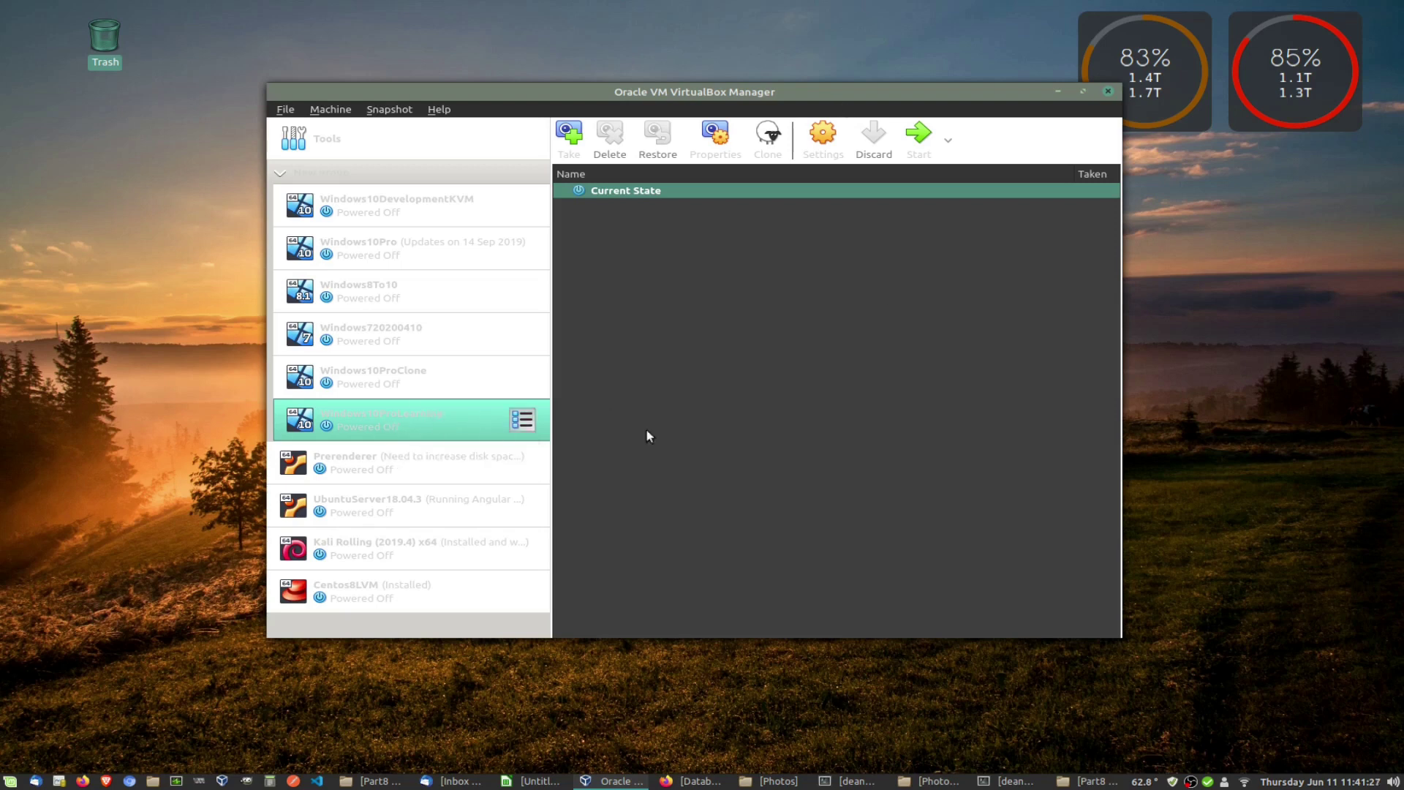
- Identify the hard disk image attached to the SATA controller in the Windows10ProLearning storage settings, leaving the settings unchanged
click(723, 151)
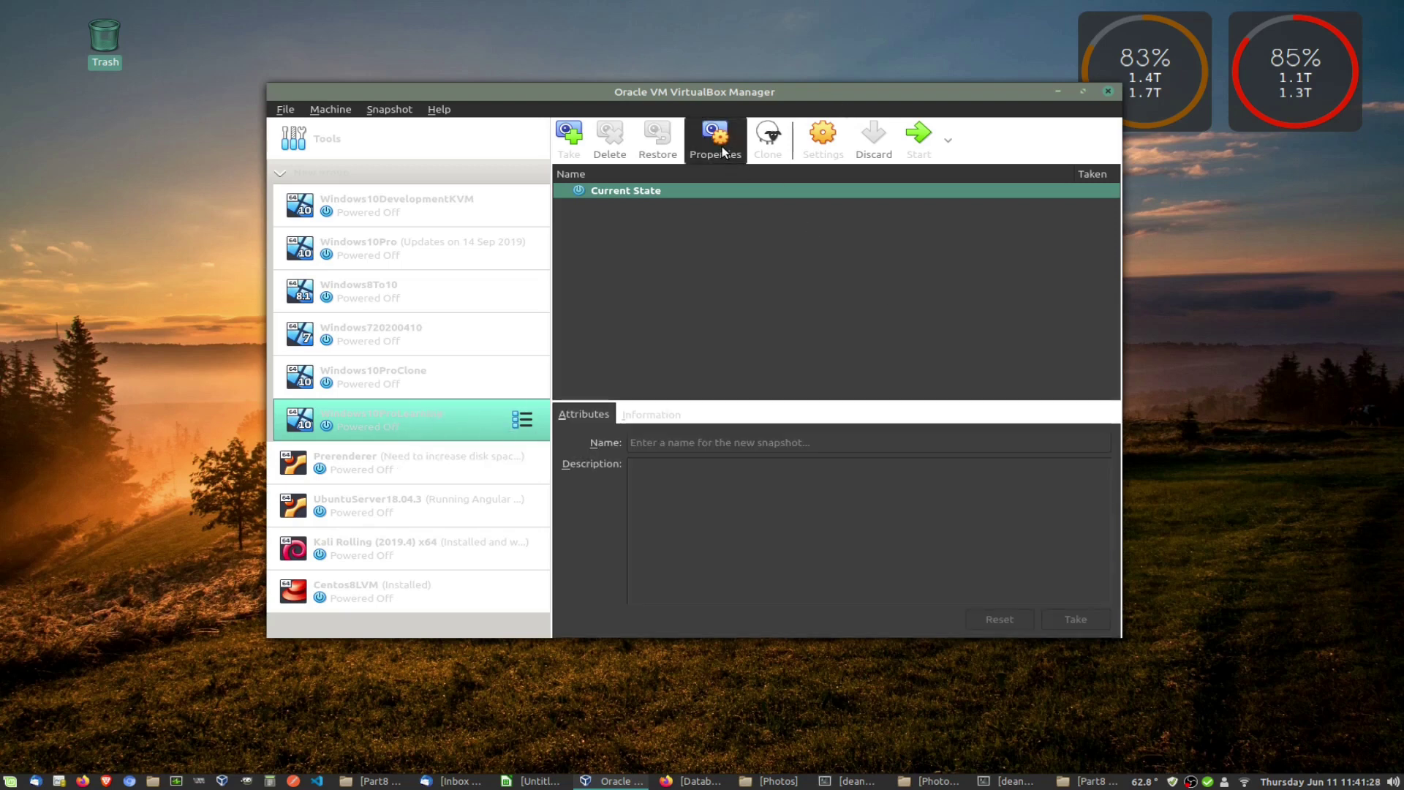
click(820, 139)
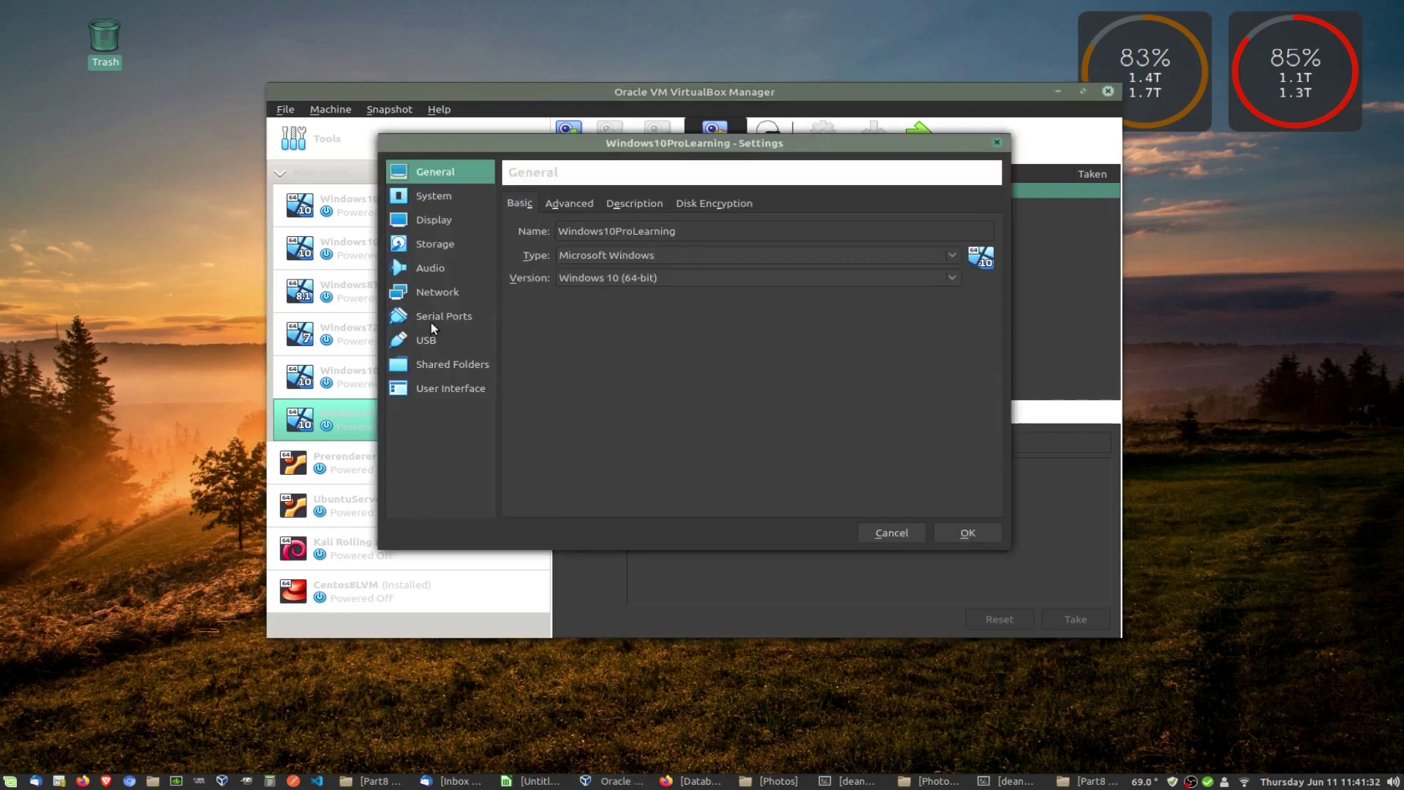
click(428, 249)
click(564, 237)
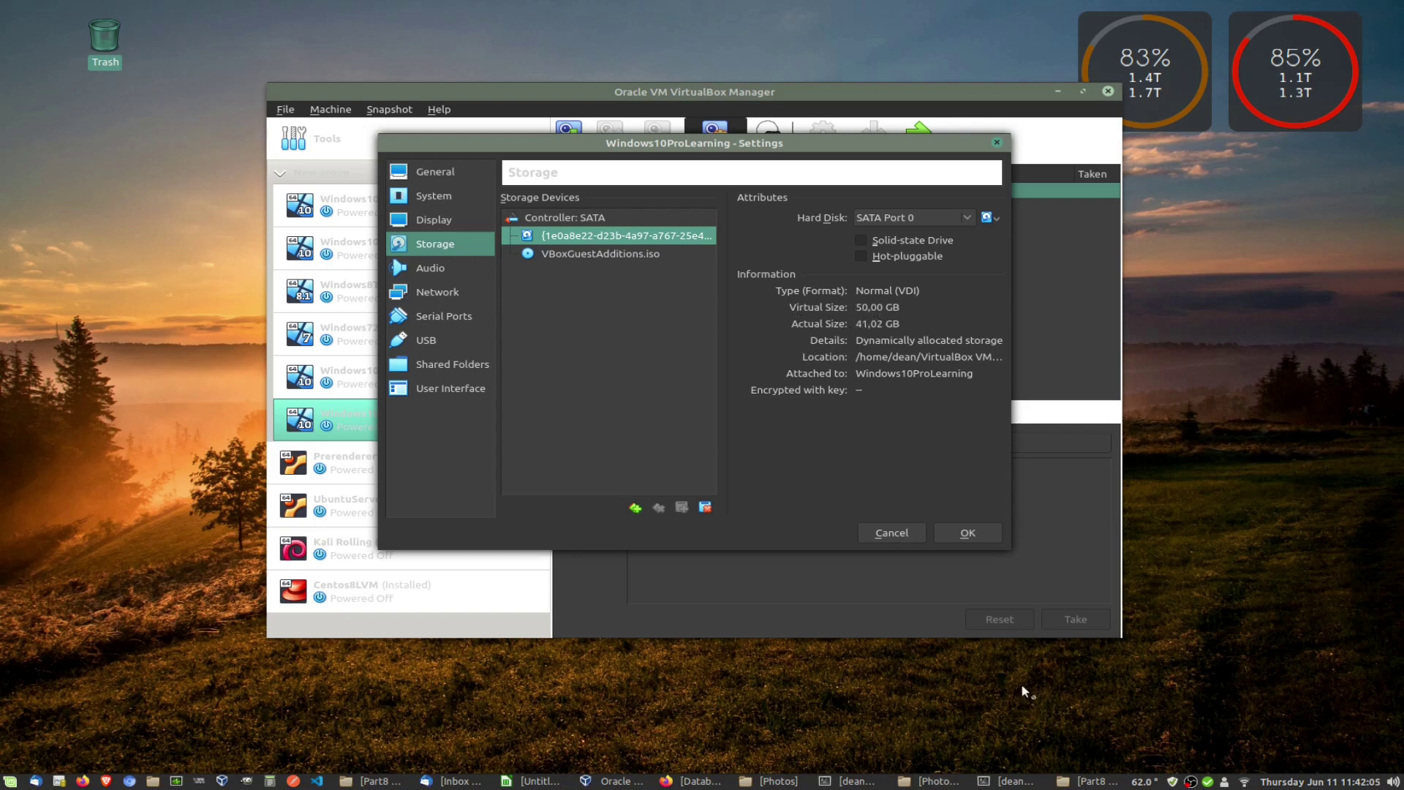
click(882, 531)
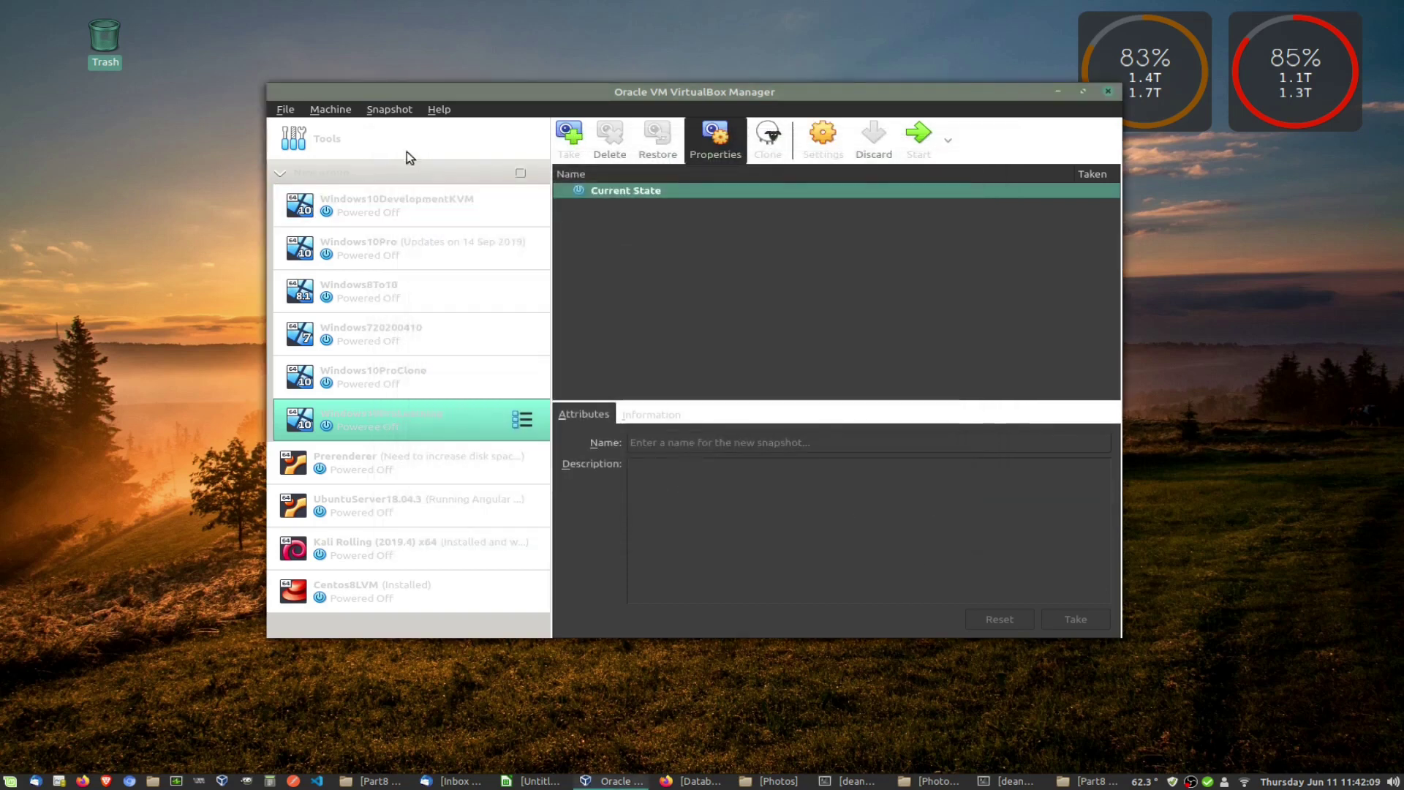
click(286, 111)
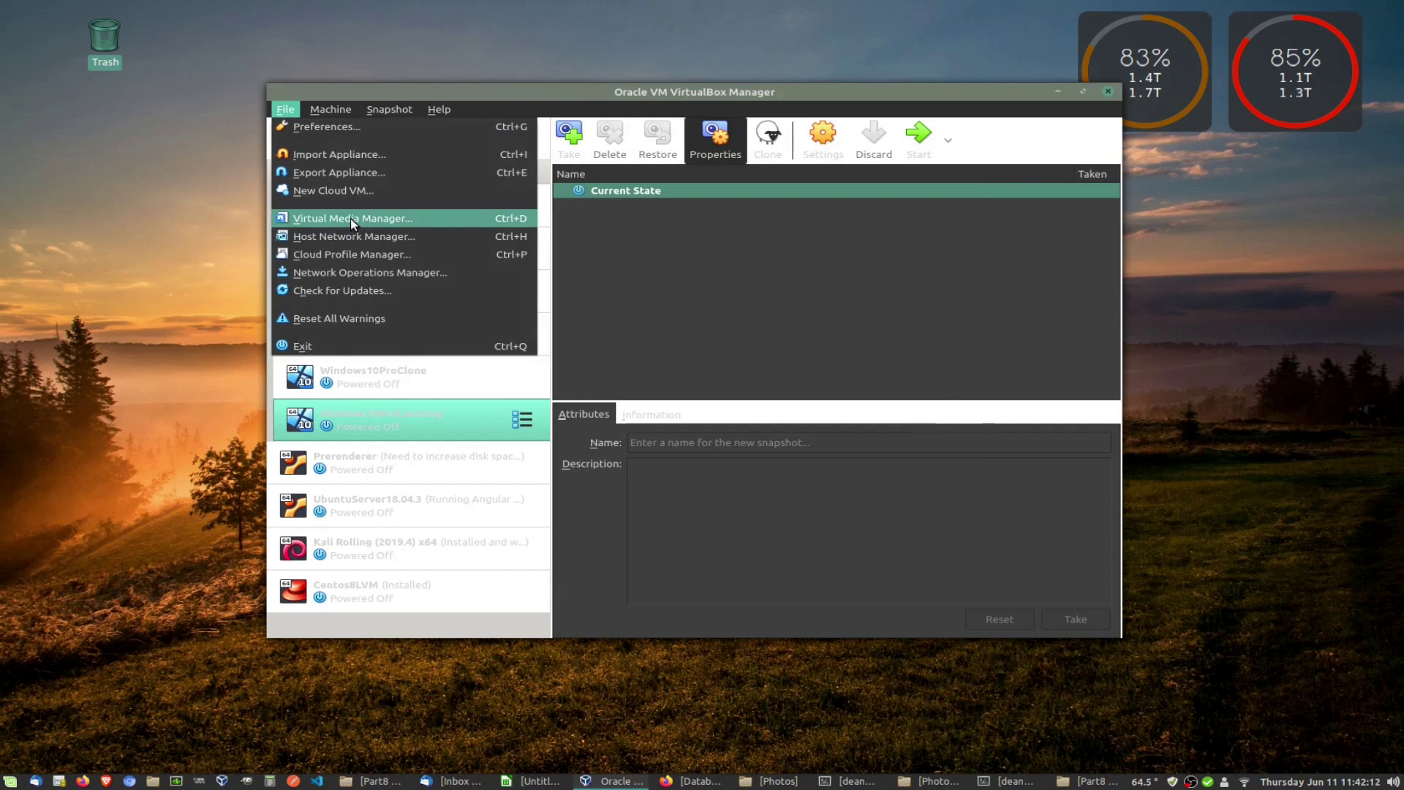
click(759, 269)
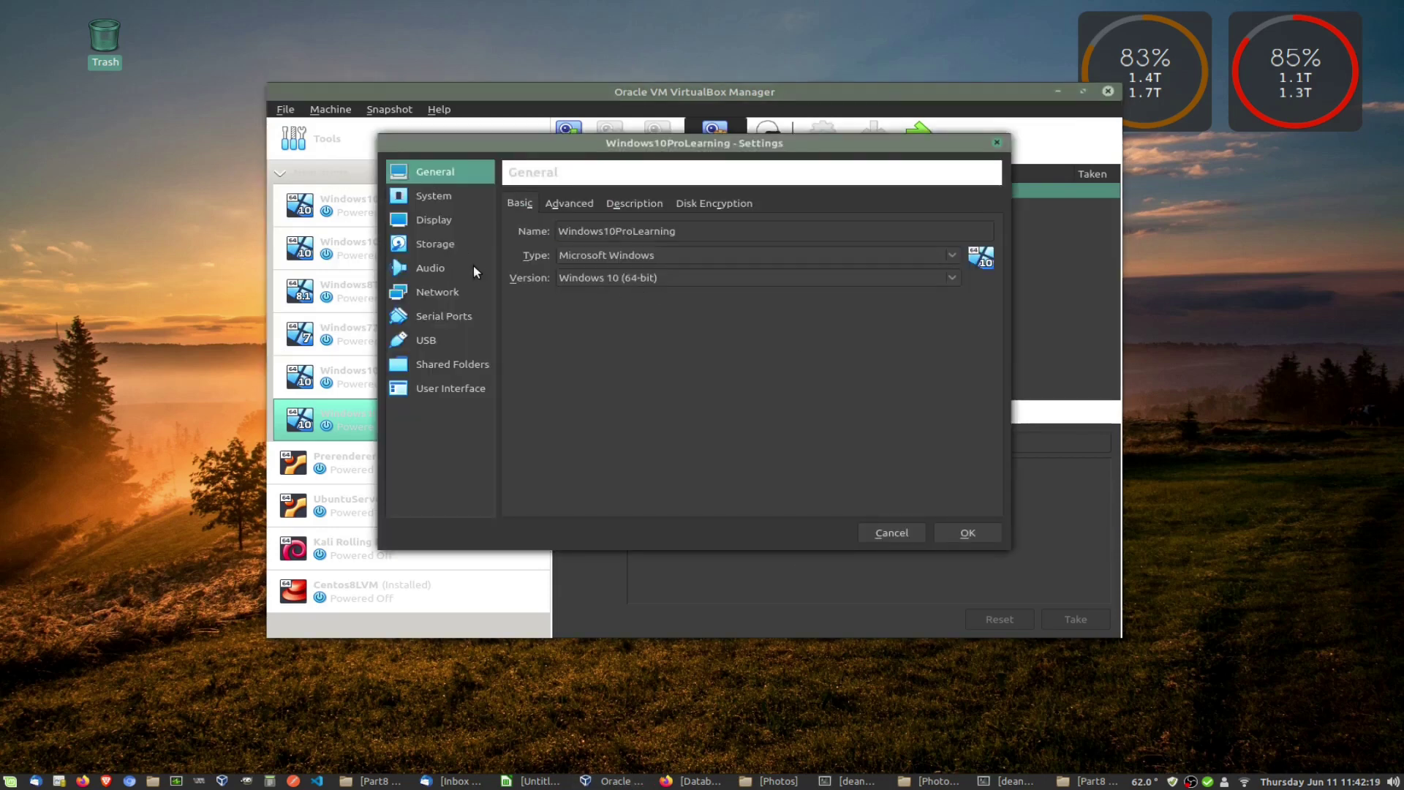
click(449, 243)
drag(577, 235, 845, 565)
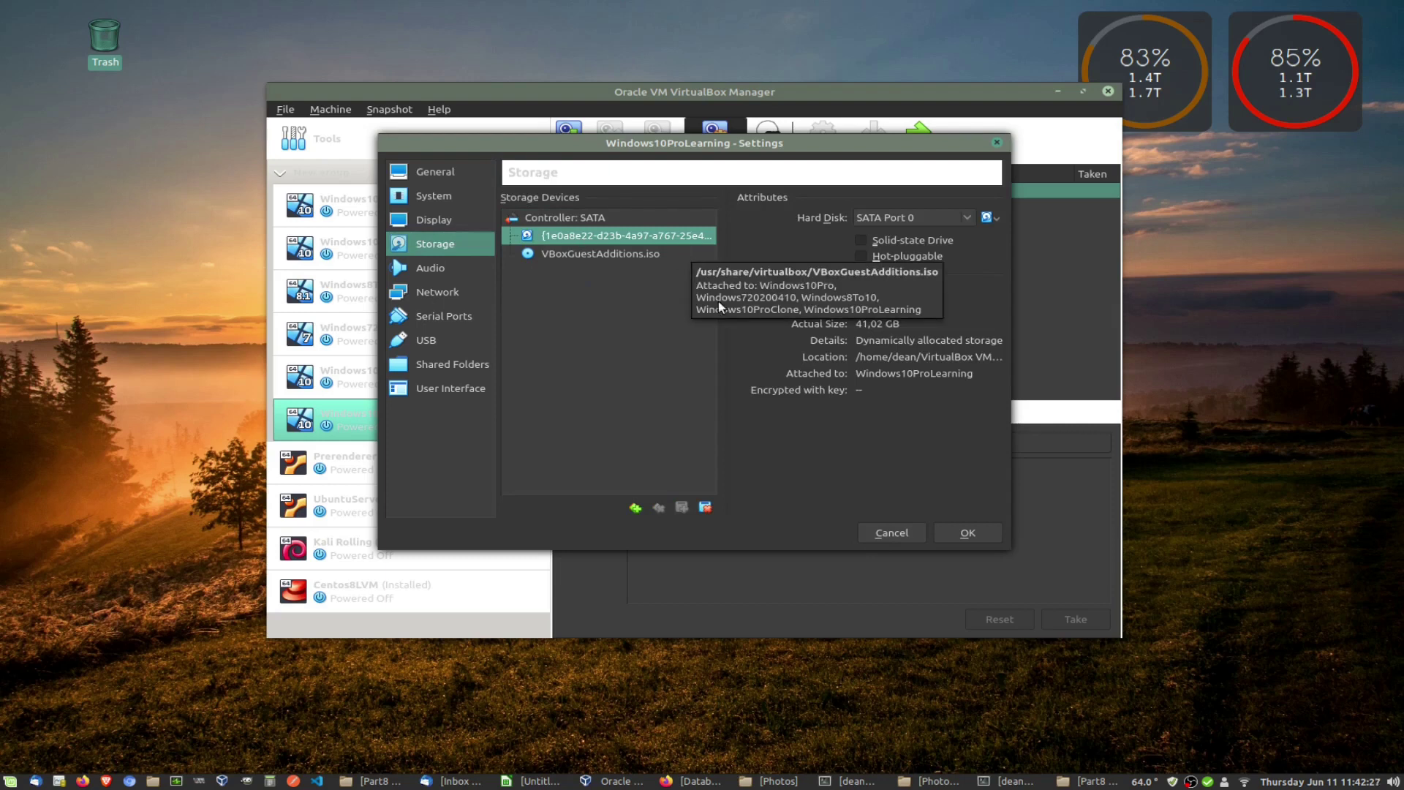
click(892, 533)
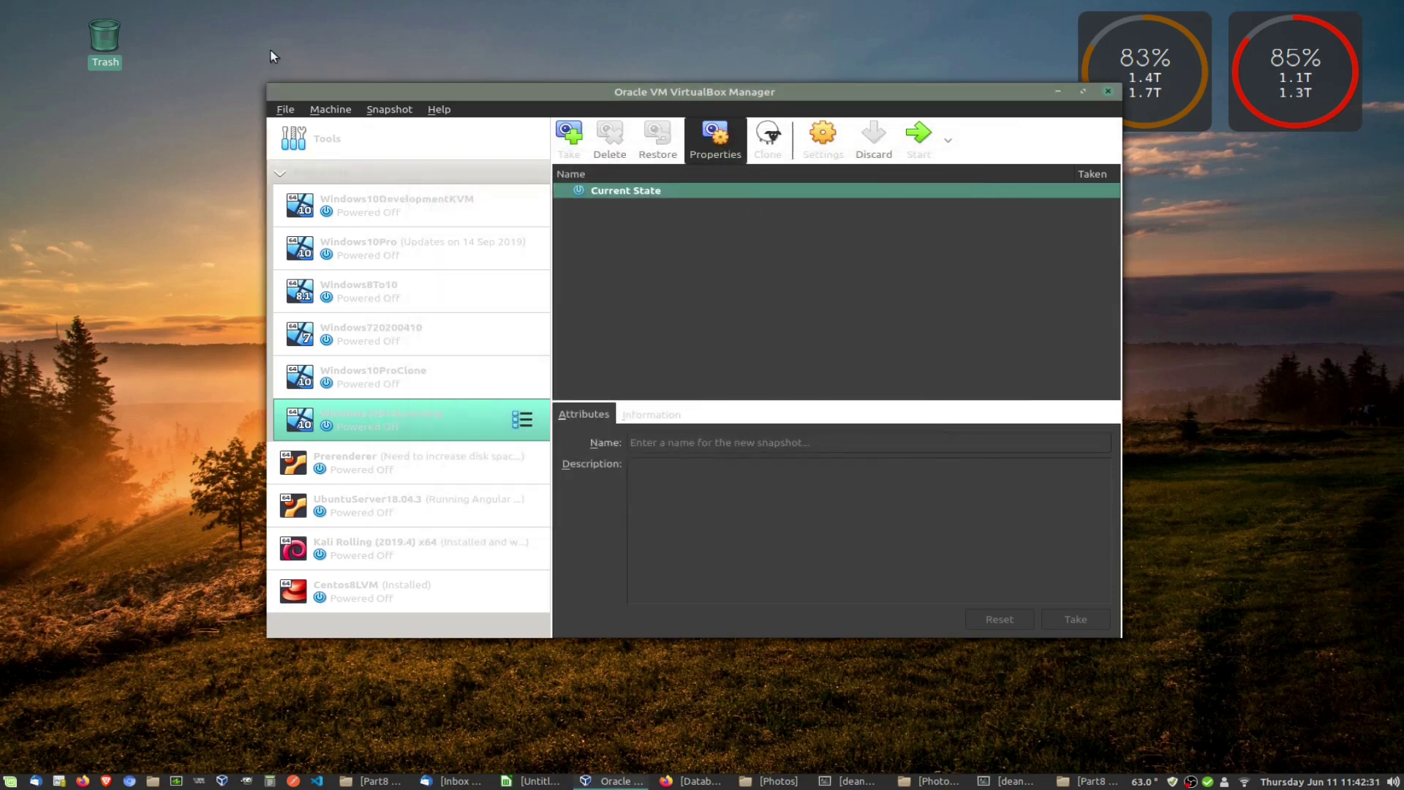
- Set the size of the hard disk {1e0a8e22-d23b-4a97-a767-25e4a8e38b69}.vdi to 85 GB in the Virtual Media Manager and apply the change
click(281, 109)
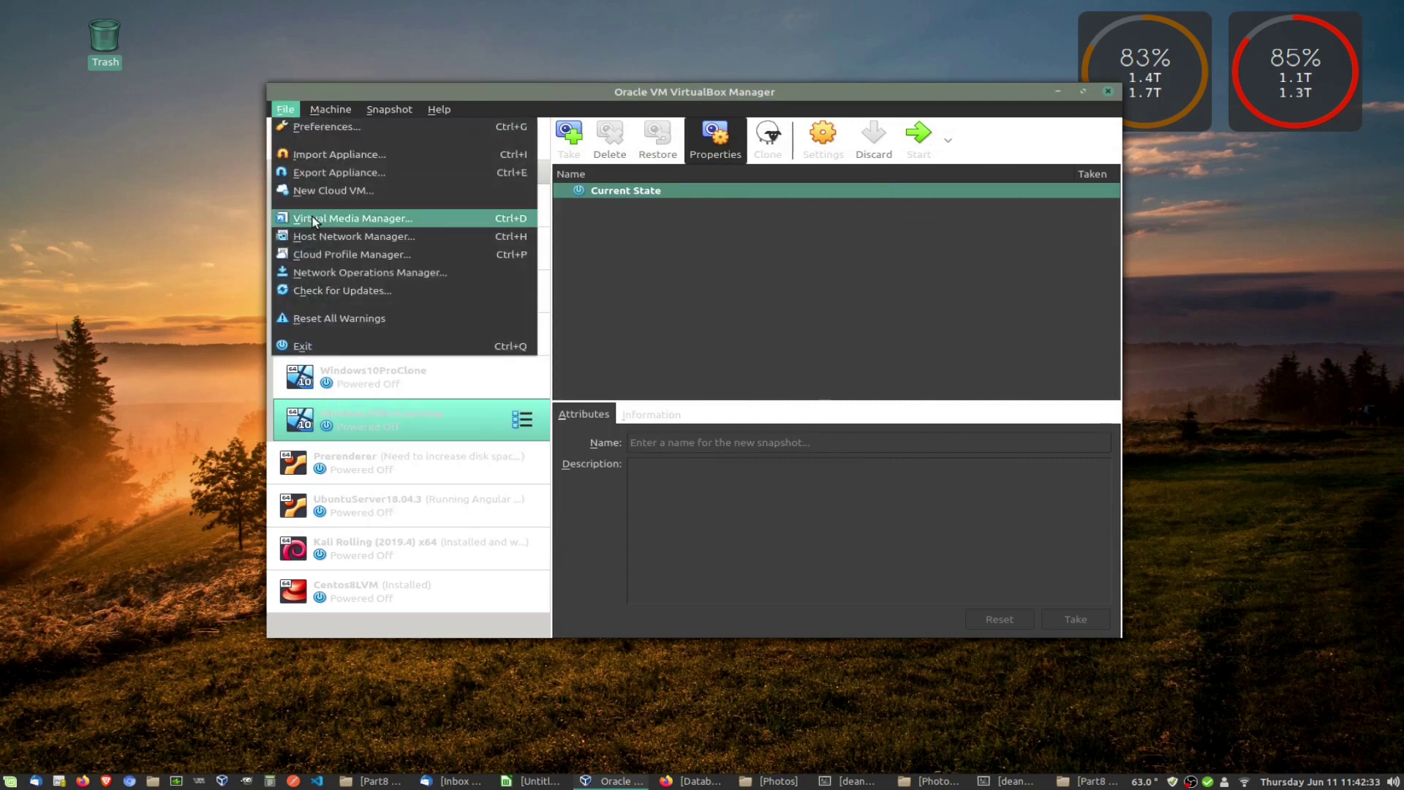
click(315, 217)
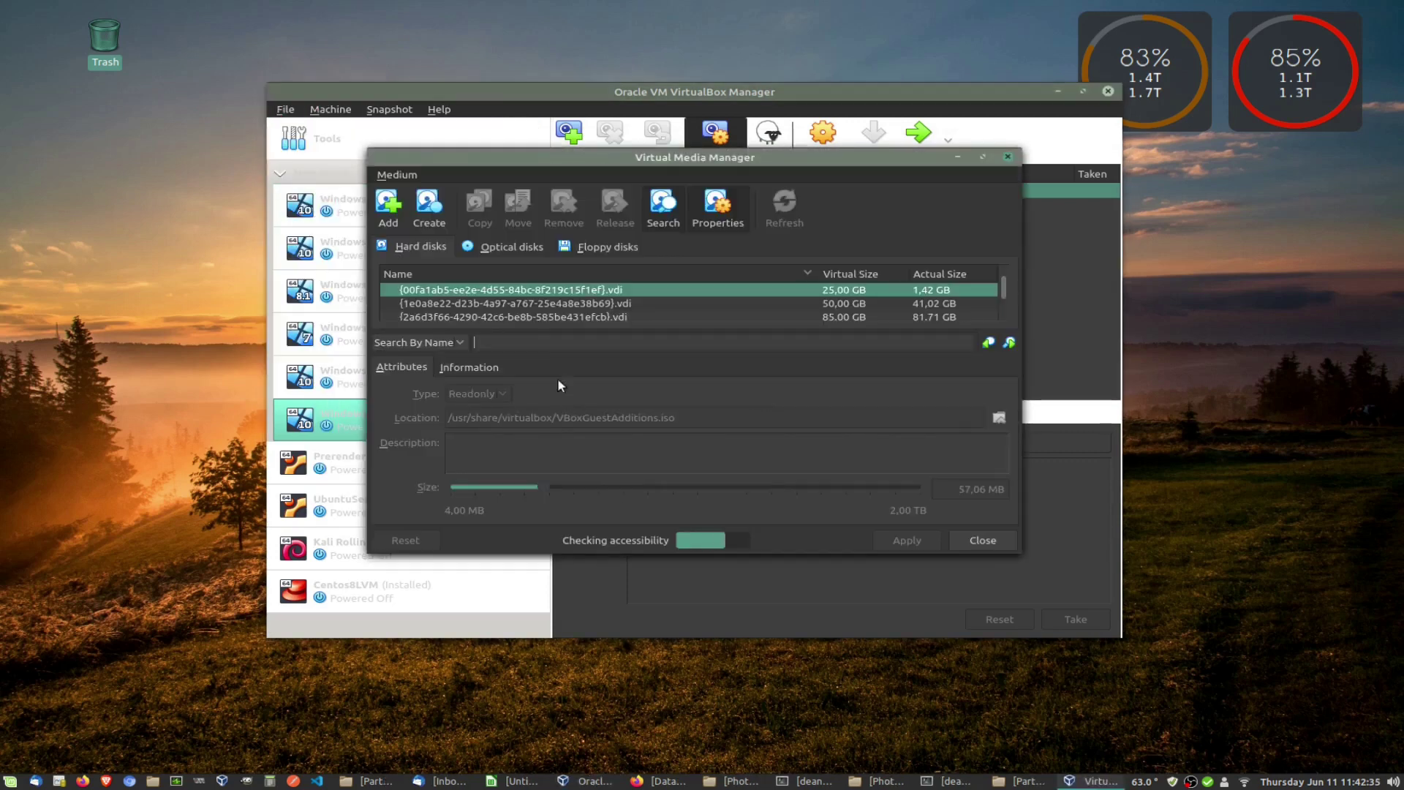
click(427, 304)
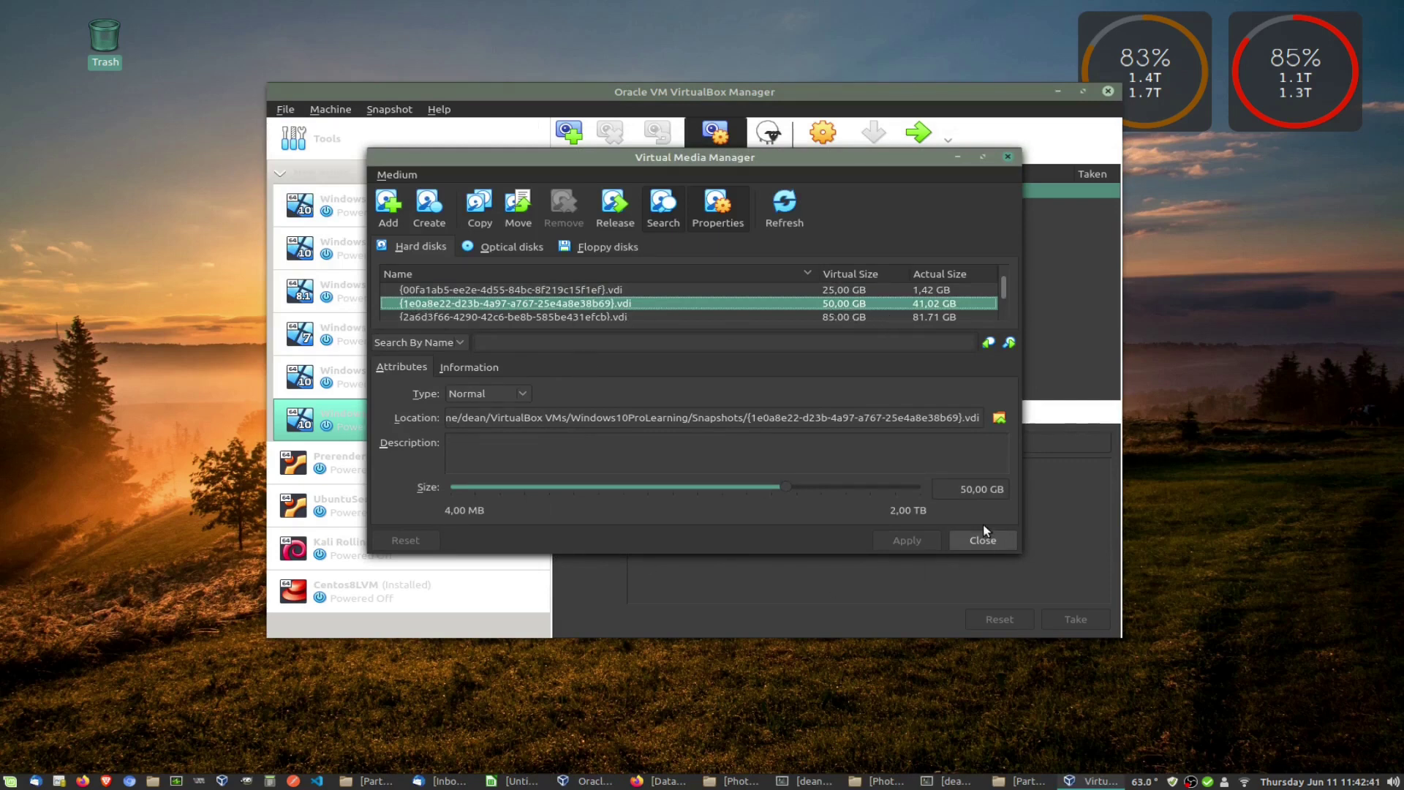
click(962, 489)
drag(964, 489, 974, 489)
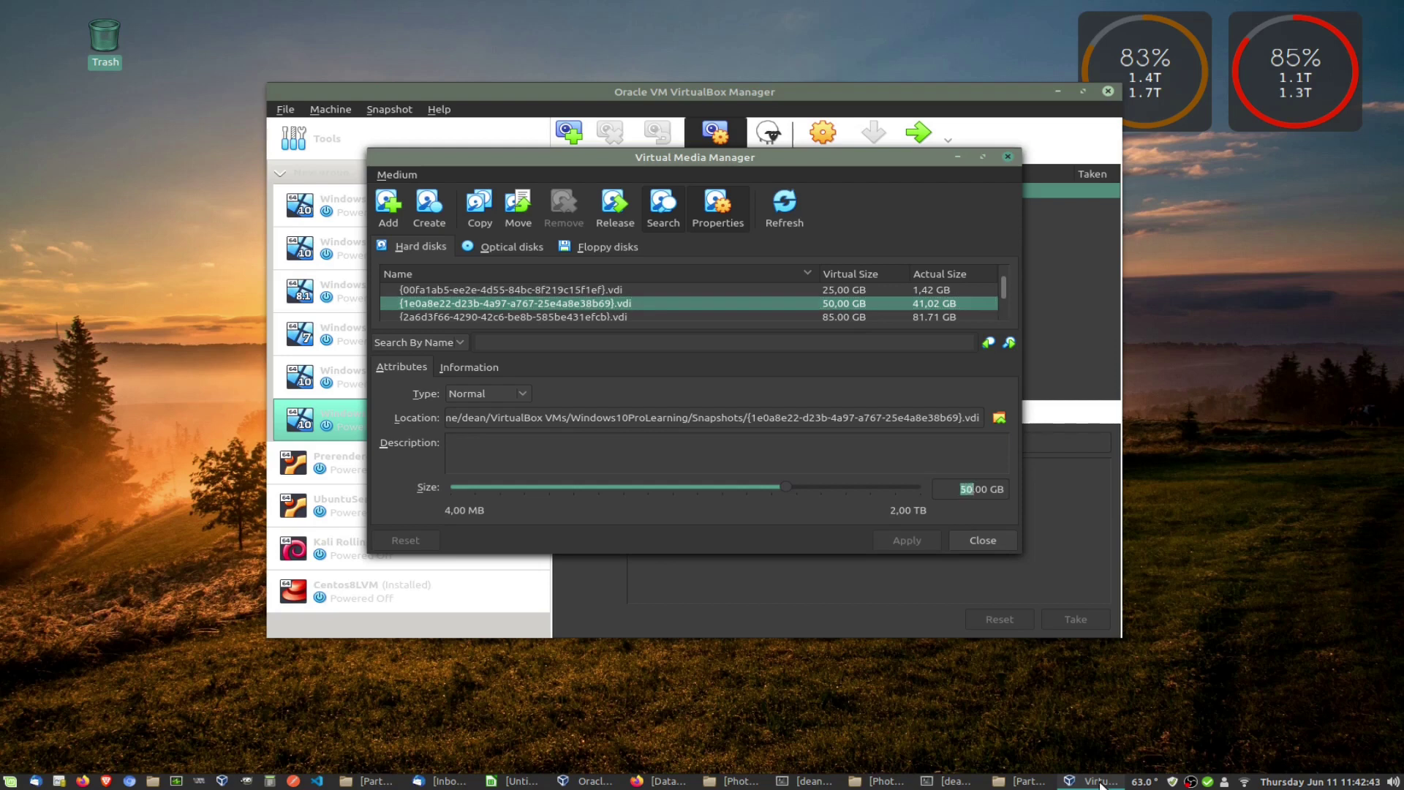
mouse_move(1099, 782)
text(85)
click(903, 541)
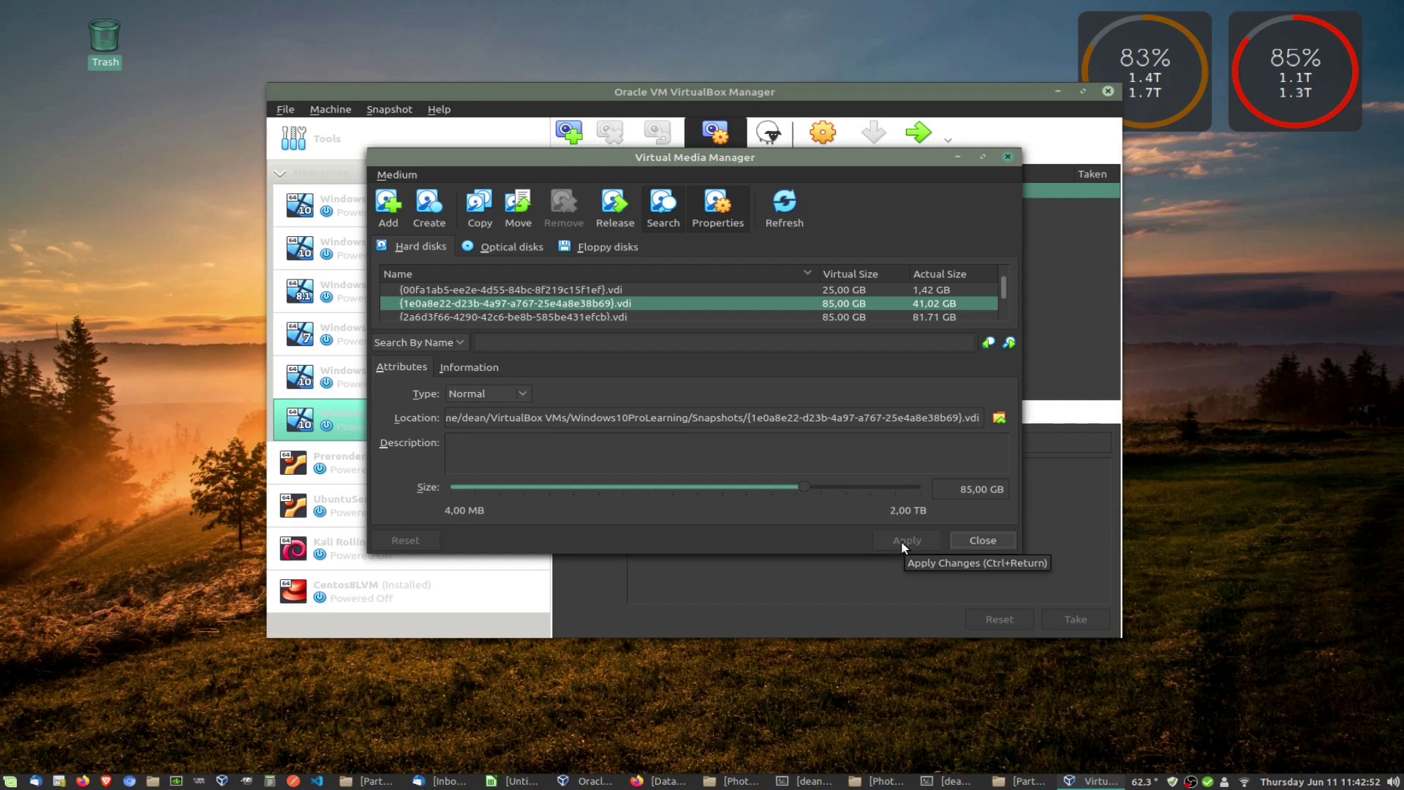
click(981, 539)
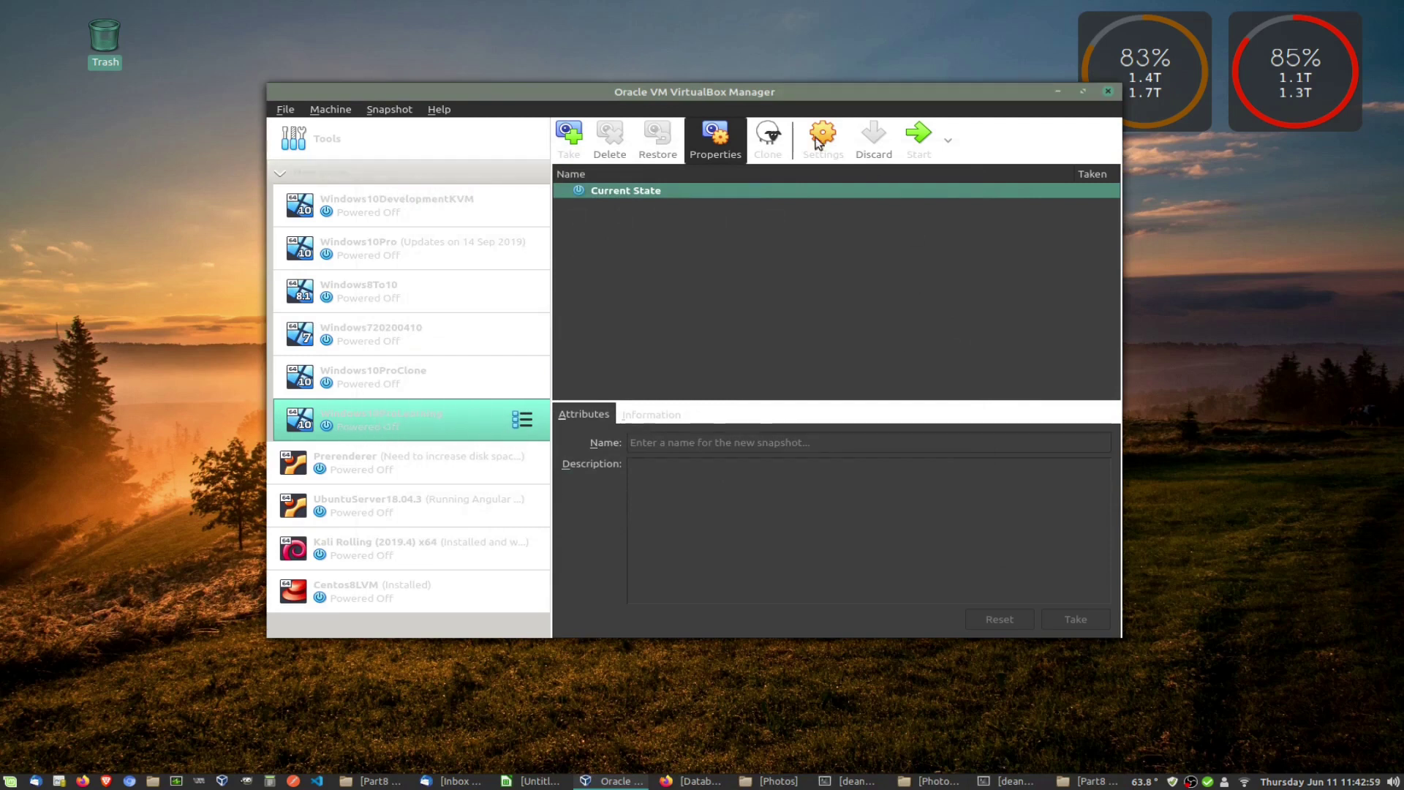
- Verify the resized hard disk's virtual size in the Windows10ProLearning storage settings and close the settings
click(811, 172)
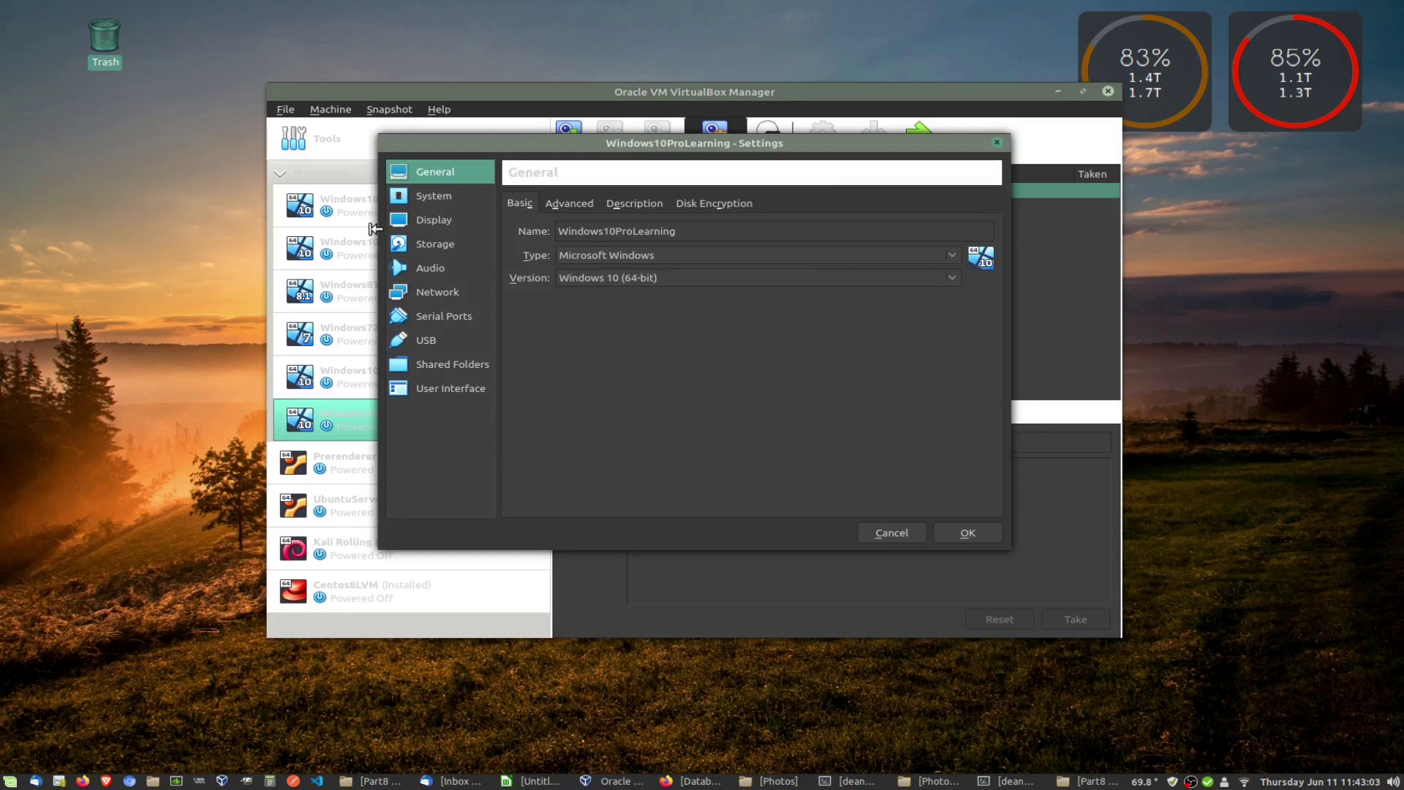
click(438, 246)
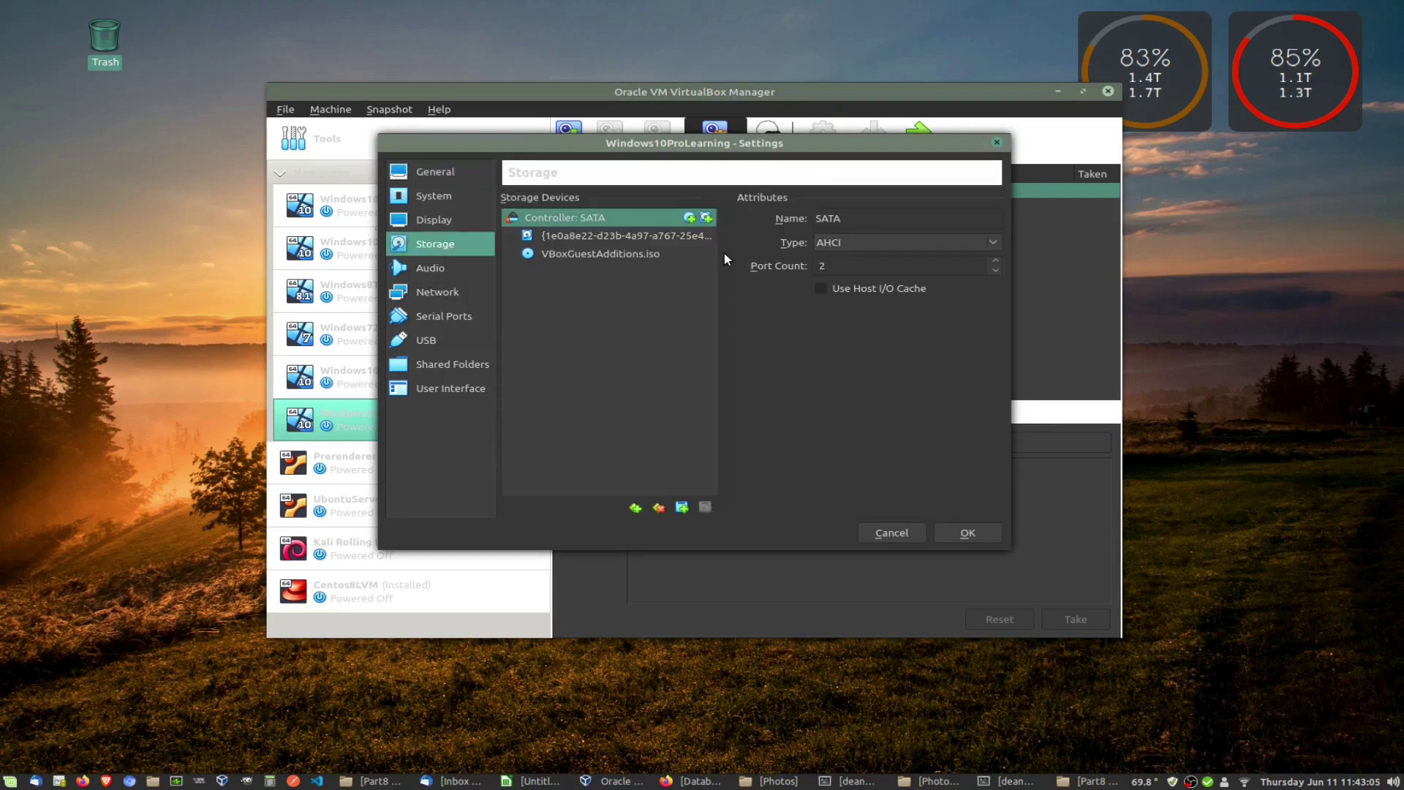
click(611, 234)
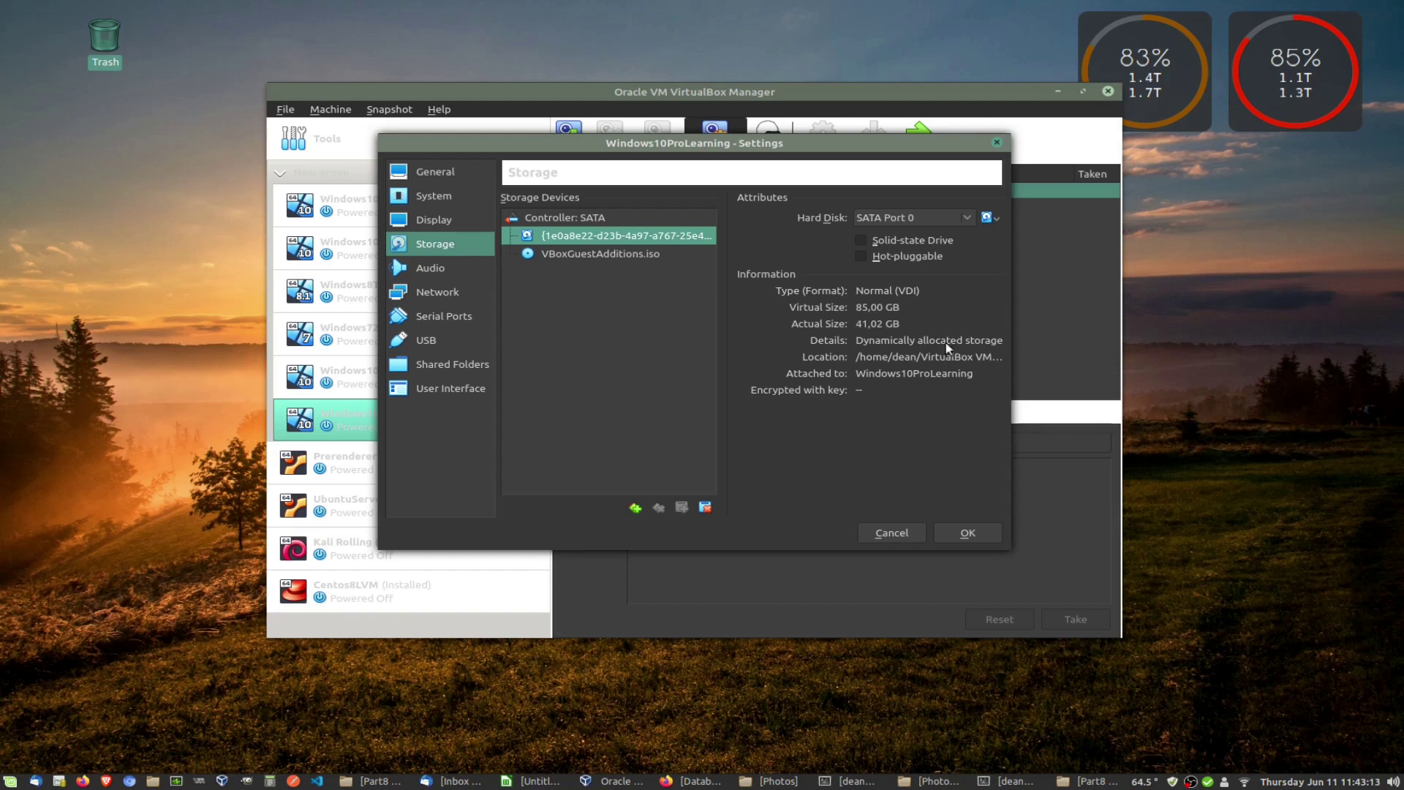
click(950, 533)
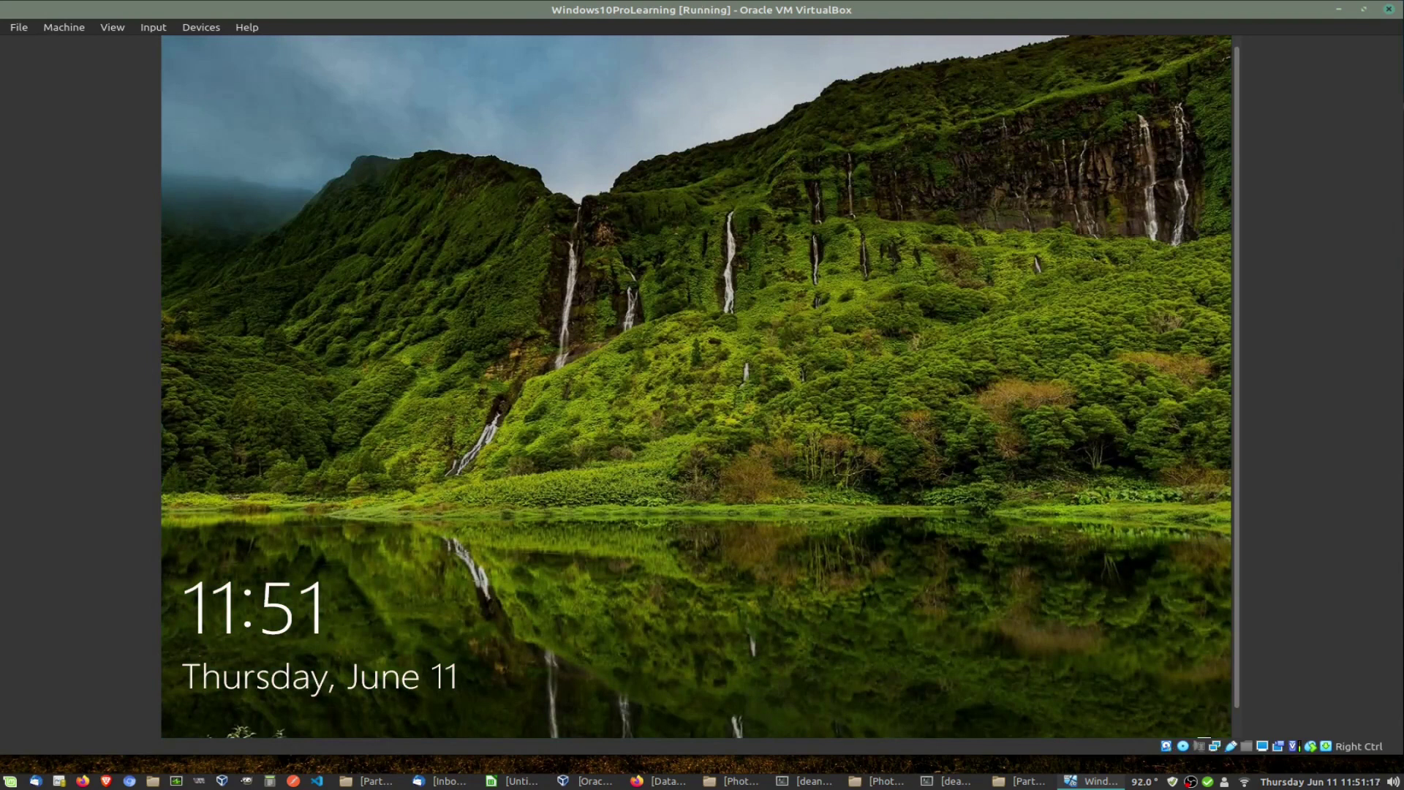
- Sign in to Windows on the running virtual machine by entering the account PIN
click(939, 52)
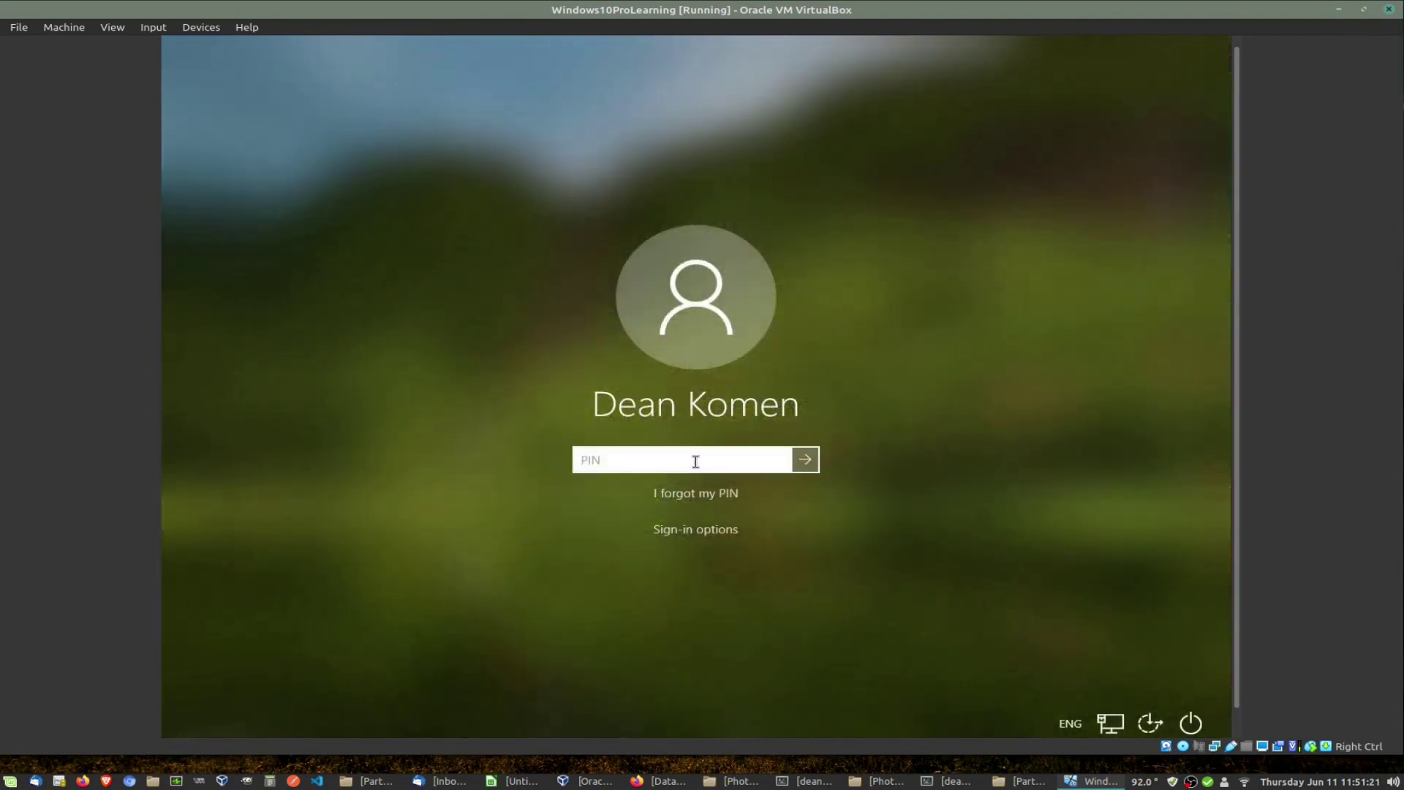
text(********)
key(Return)
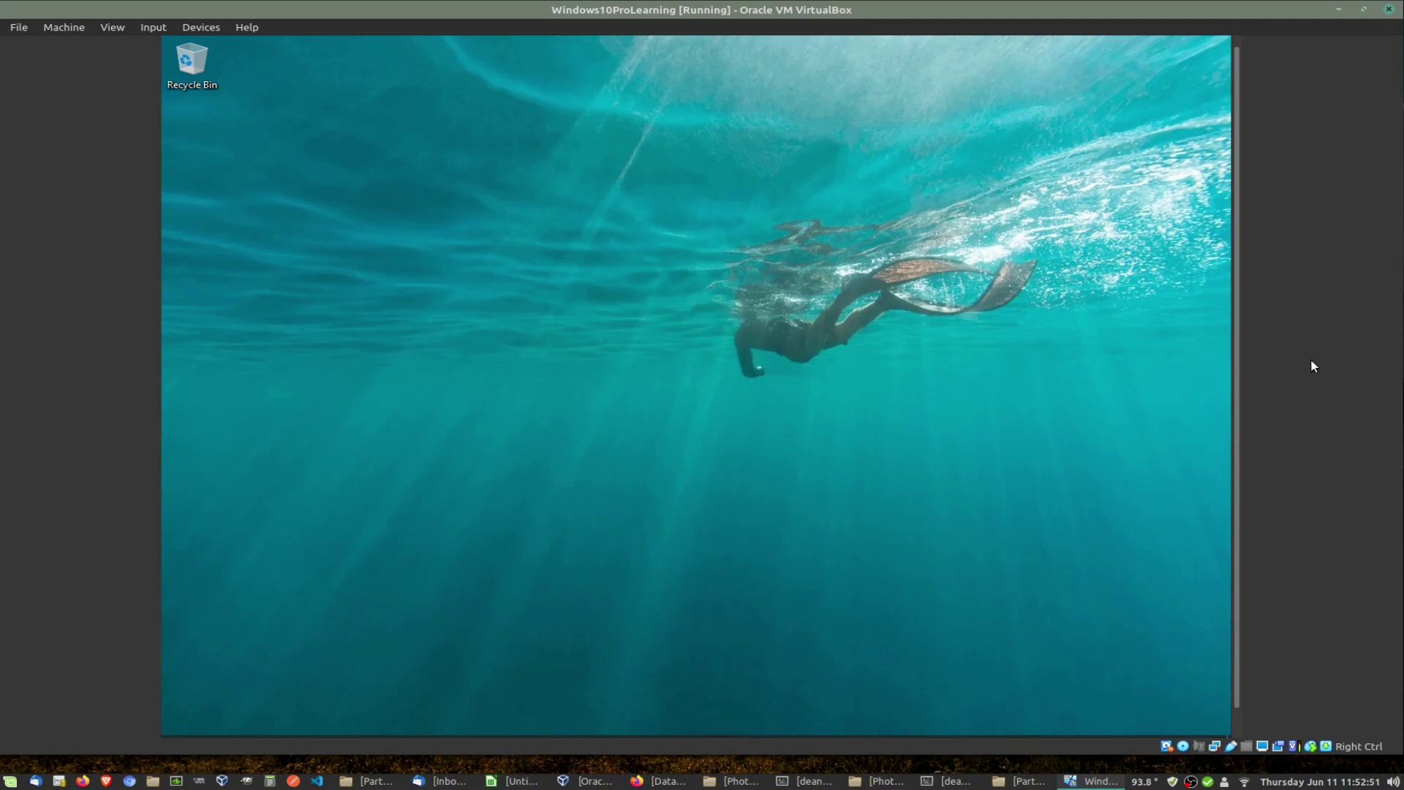
- Insert the Guest Additions CD image and switch the virtual machine to full-screen mode
drag(1236, 198, 1328, 29)
click(146, 27)
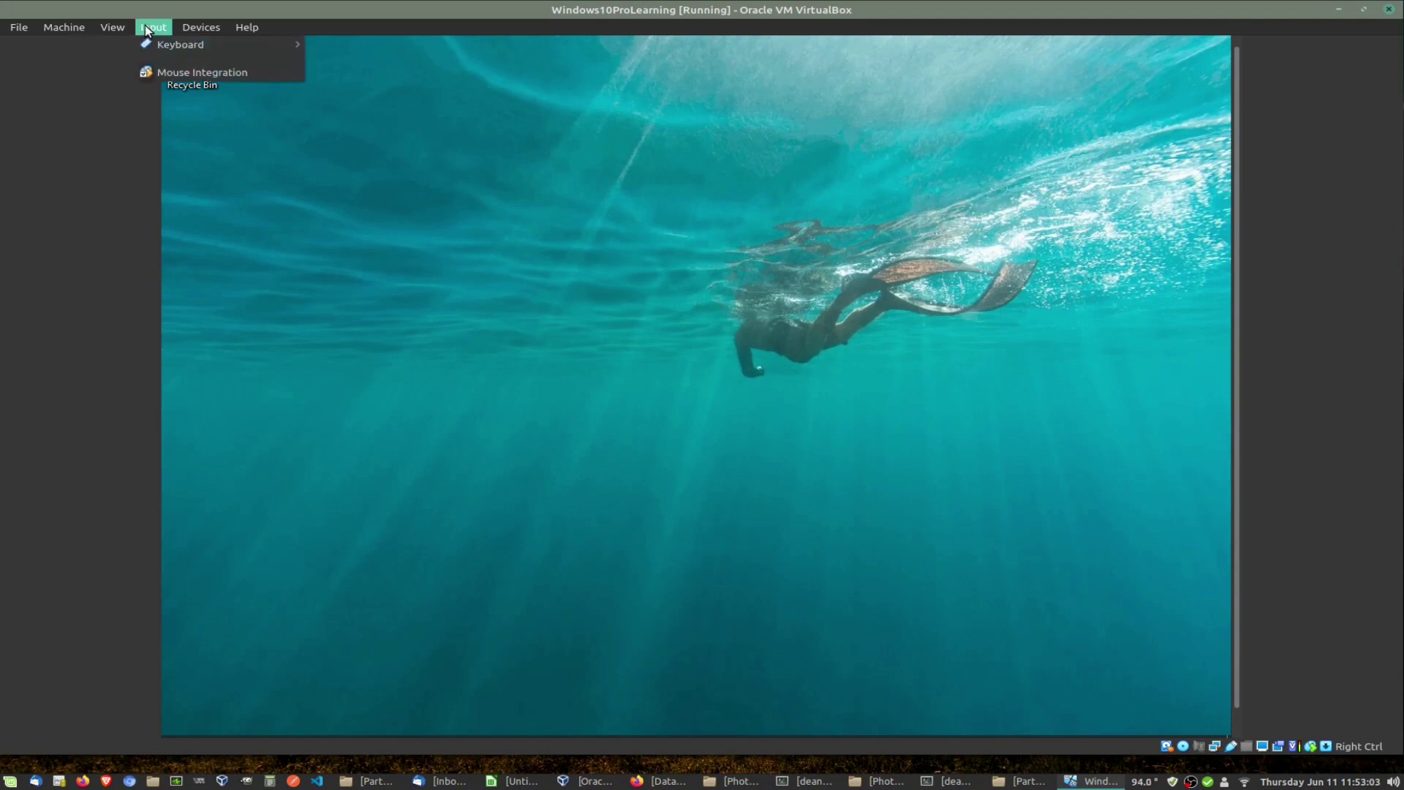
mouse_move(201, 27)
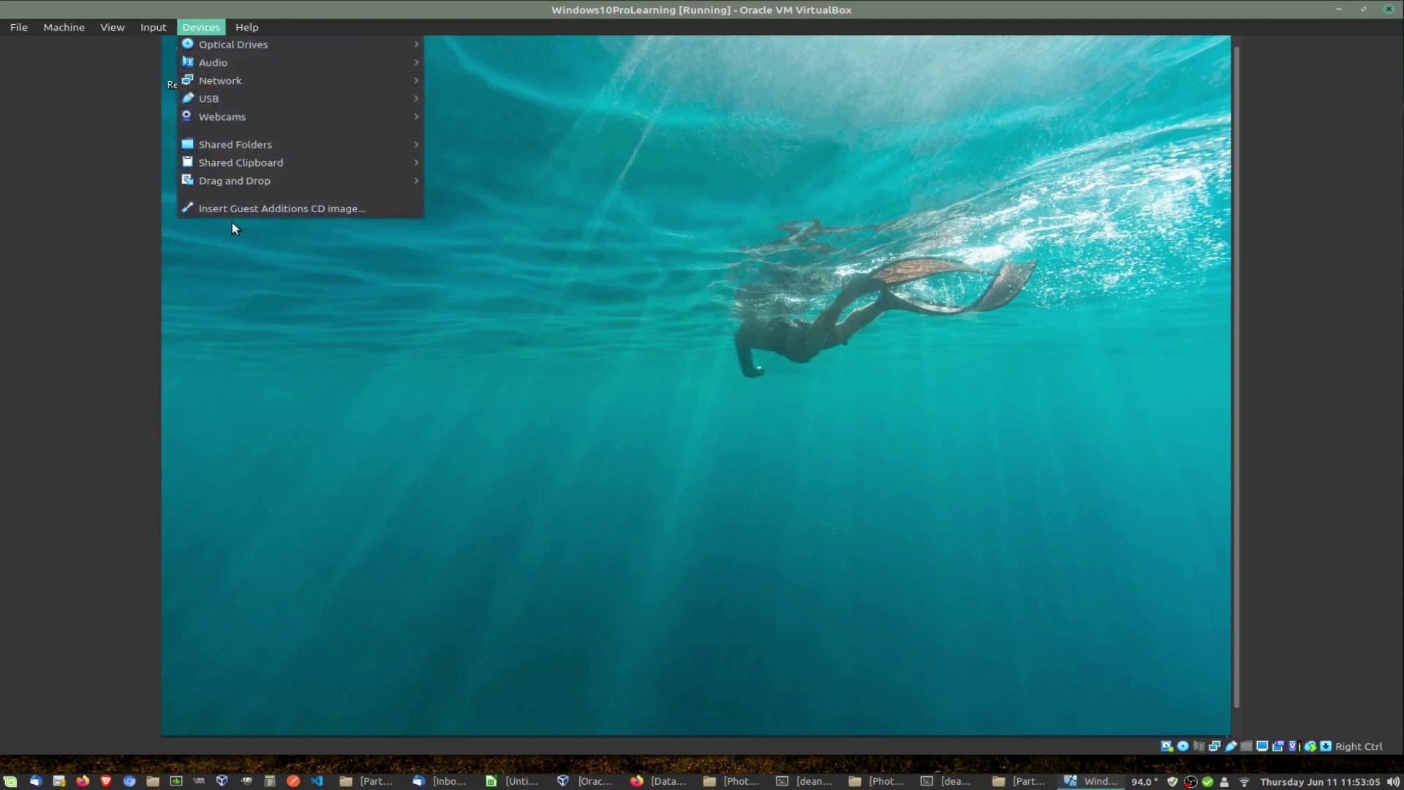
click(358, 209)
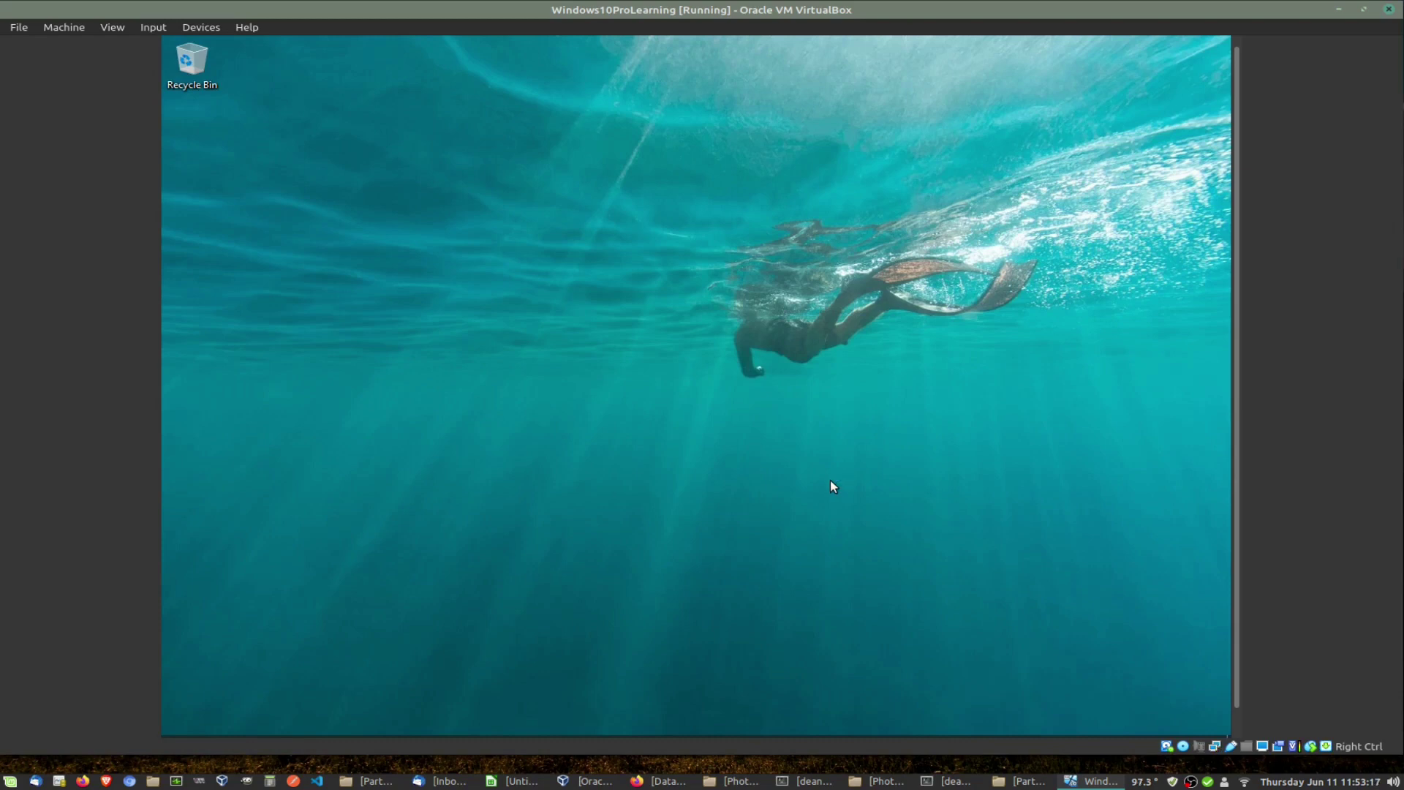
key(Control_R+f)
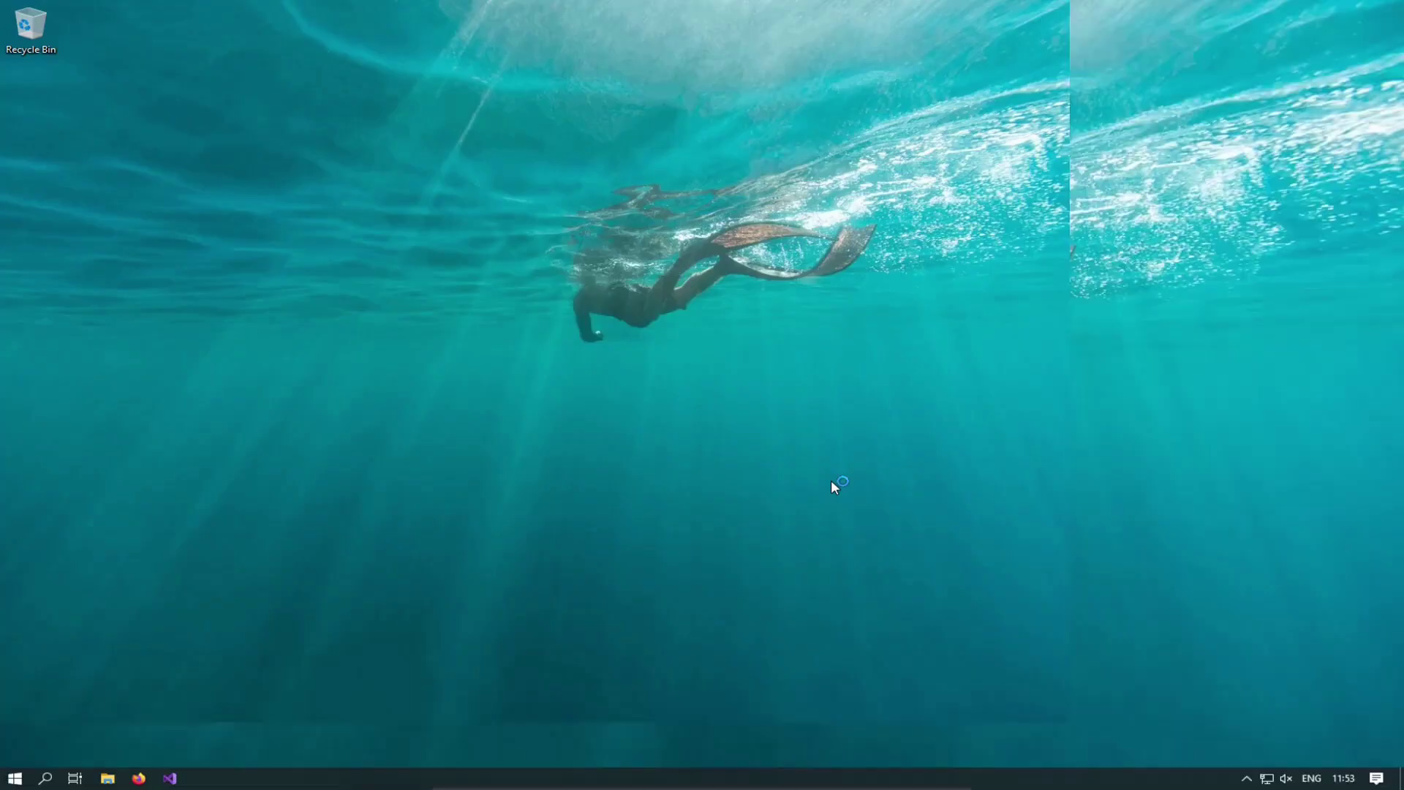
- Switch the virtual machine back to windowed mode and minimize the guest's browser window
key(Control_R+f)
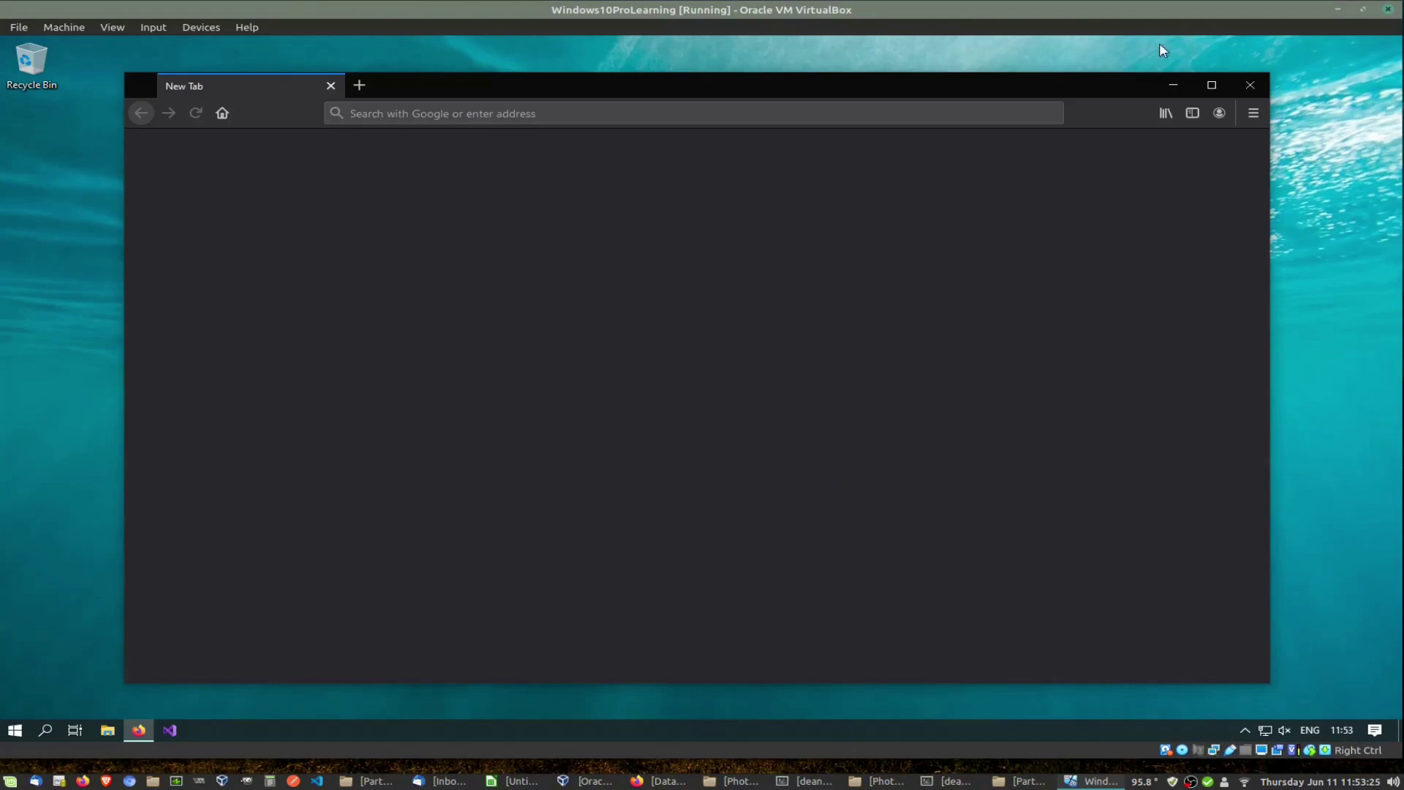
click(1173, 85)
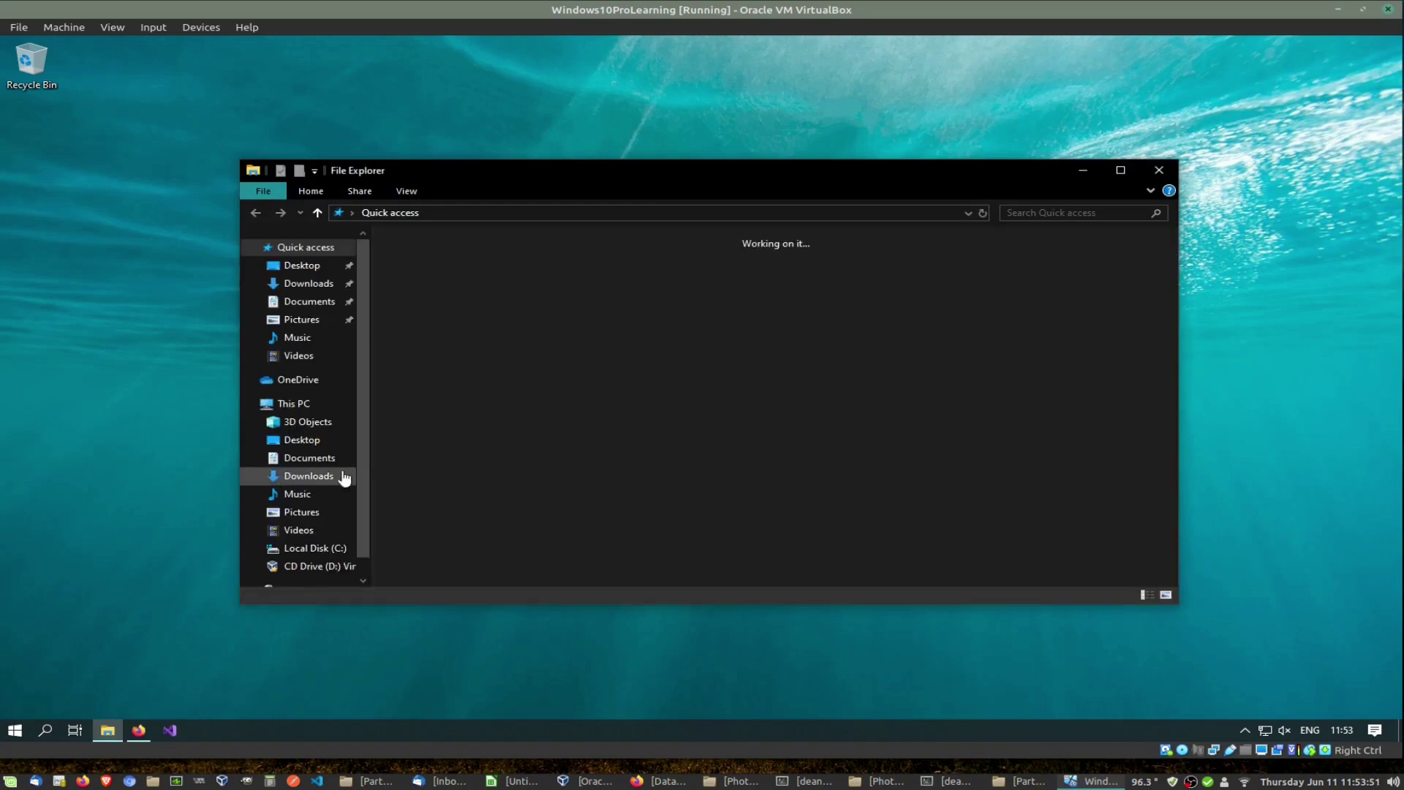
- Open Disk Management in Computer Management for This PC and enlarge the window to fill most of the guest desktop
right_click(295, 405)
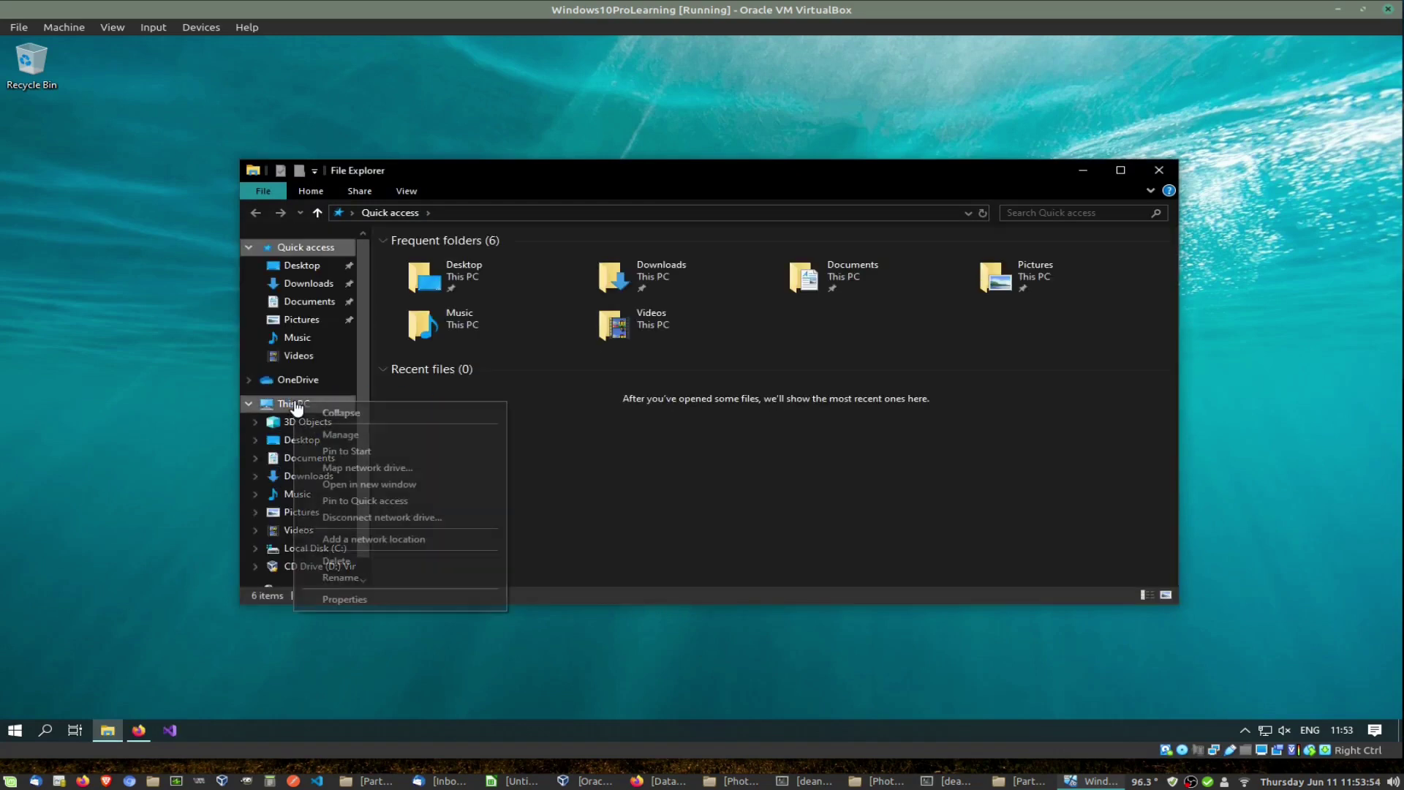
click(330, 437)
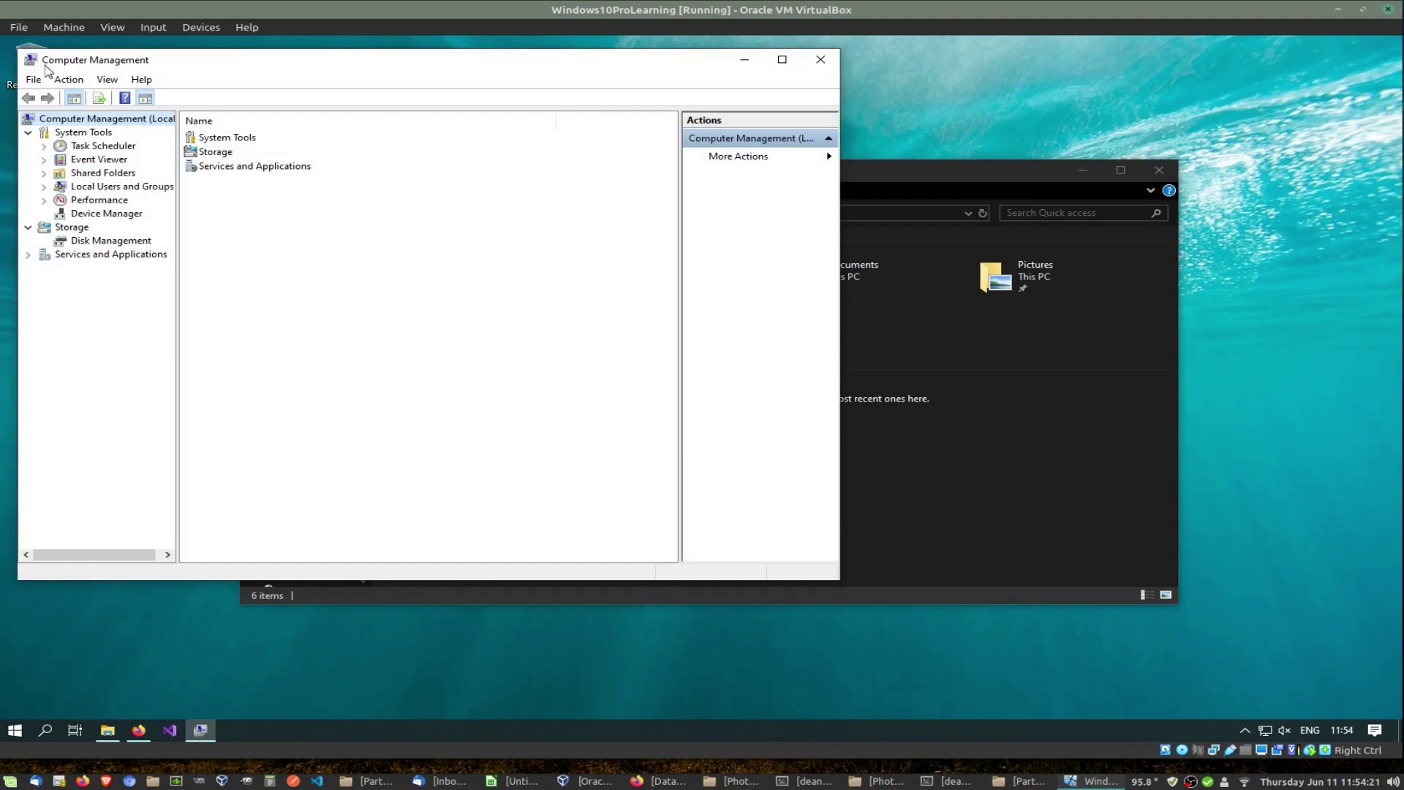
click(275, 44)
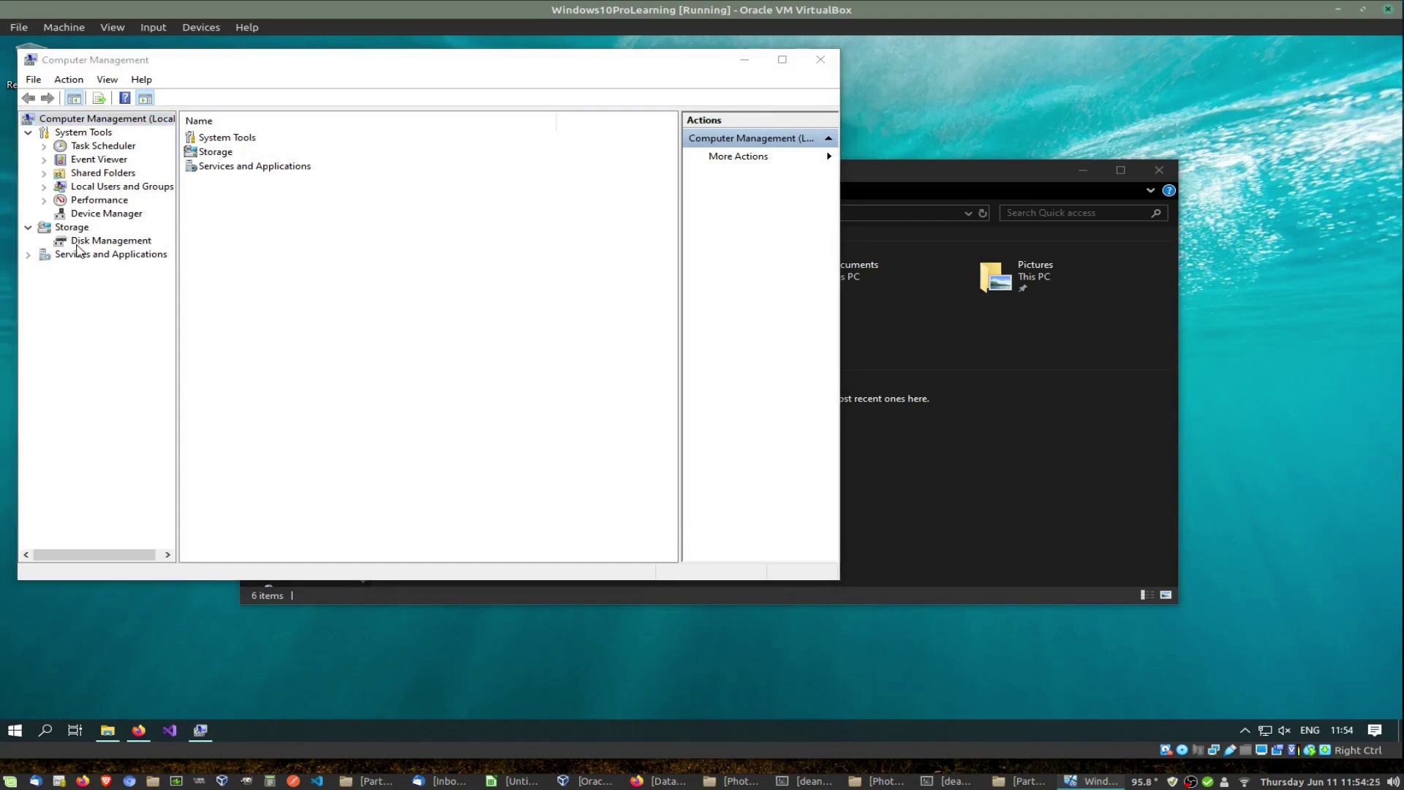
click(103, 244)
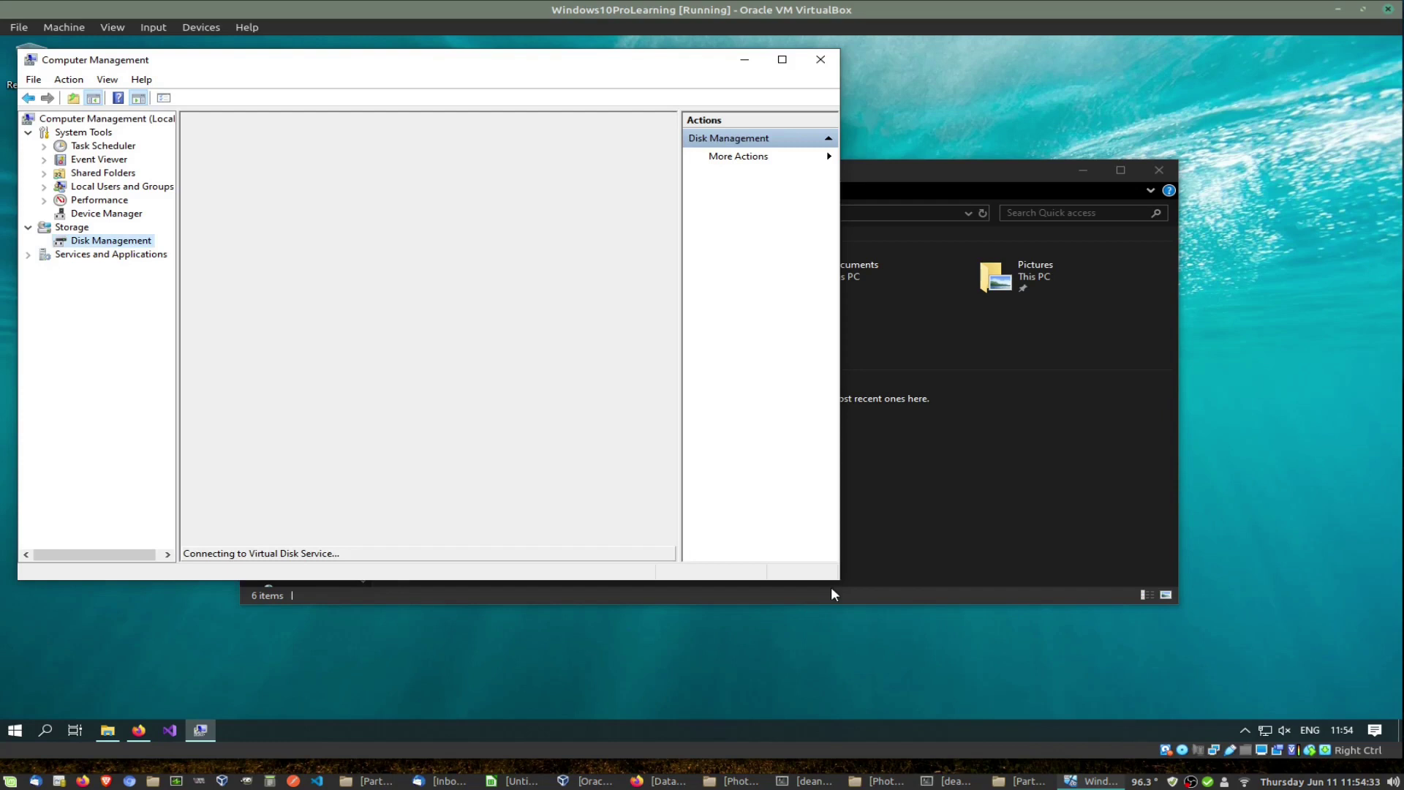
drag(838, 577, 1372, 716)
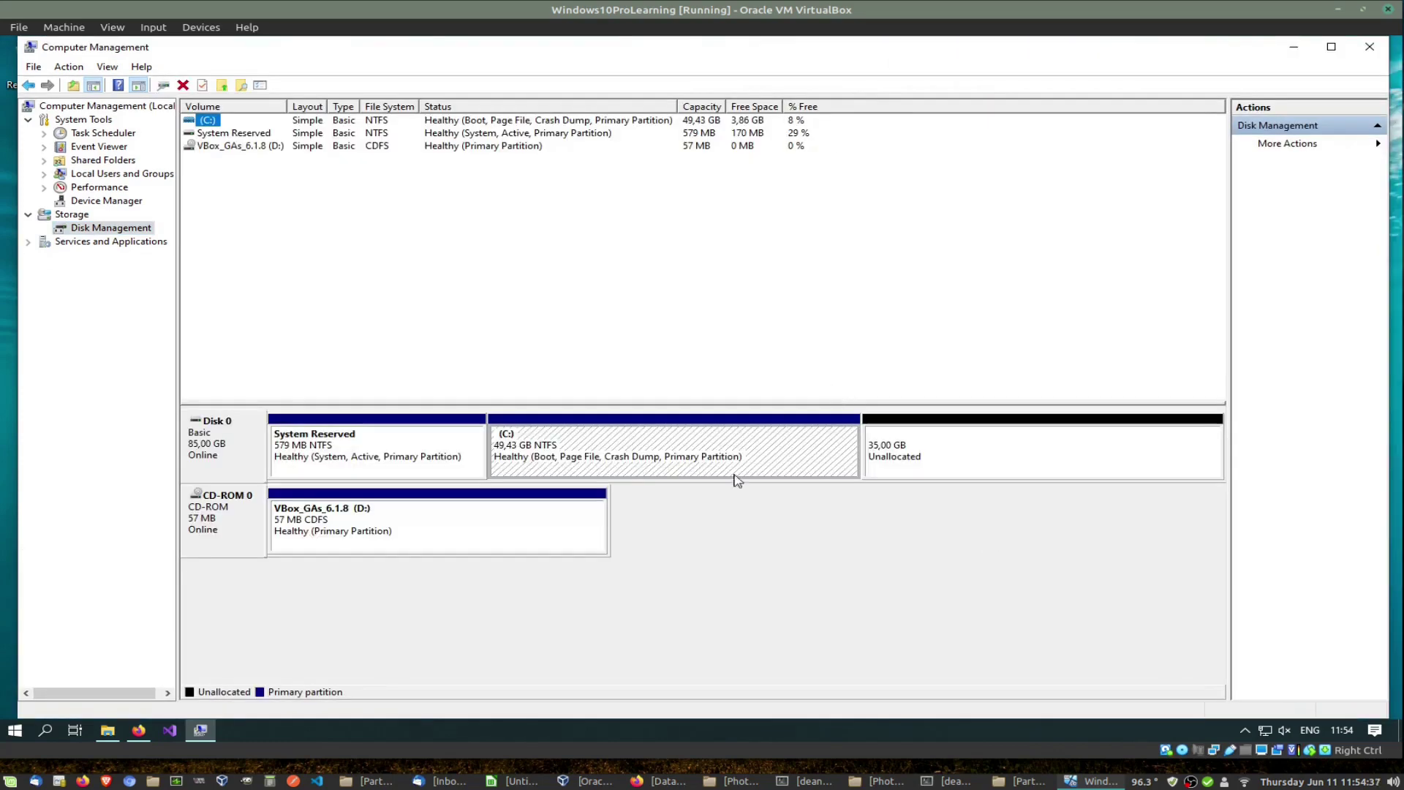
- Extend the C: volume with the 35839 MB of unallocated space on Disk 0
click(888, 467)
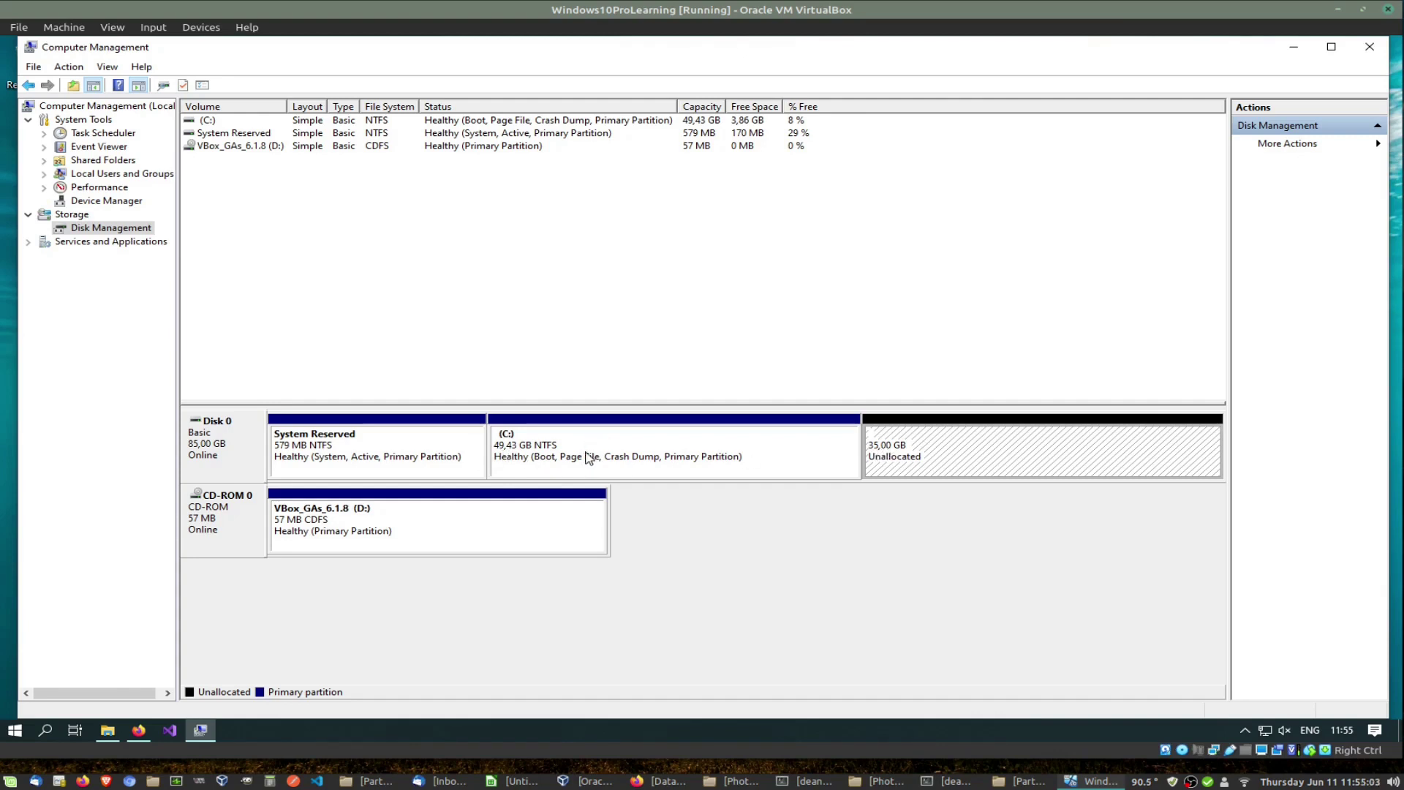
right_click(778, 444)
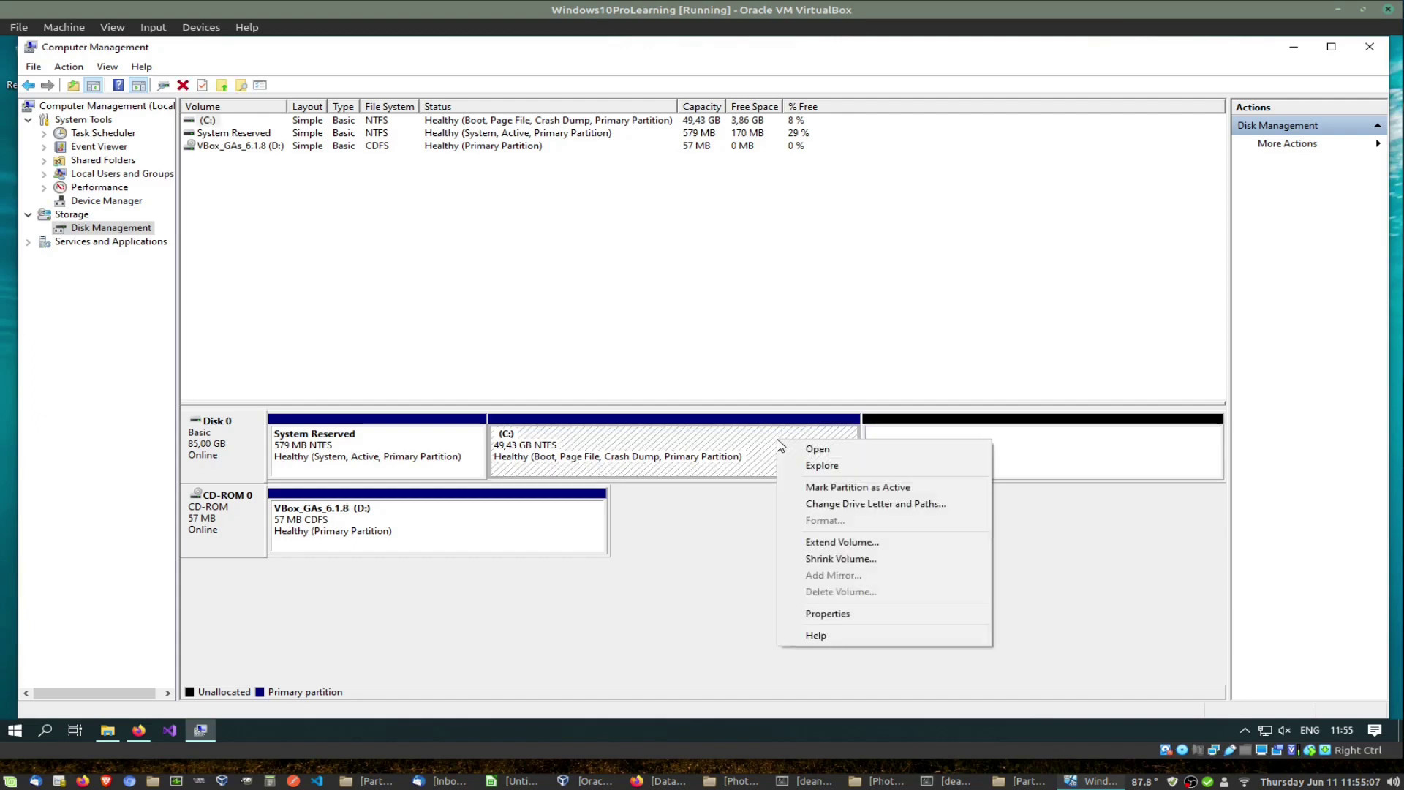
click(875, 544)
drag(437, 125, 797, 311)
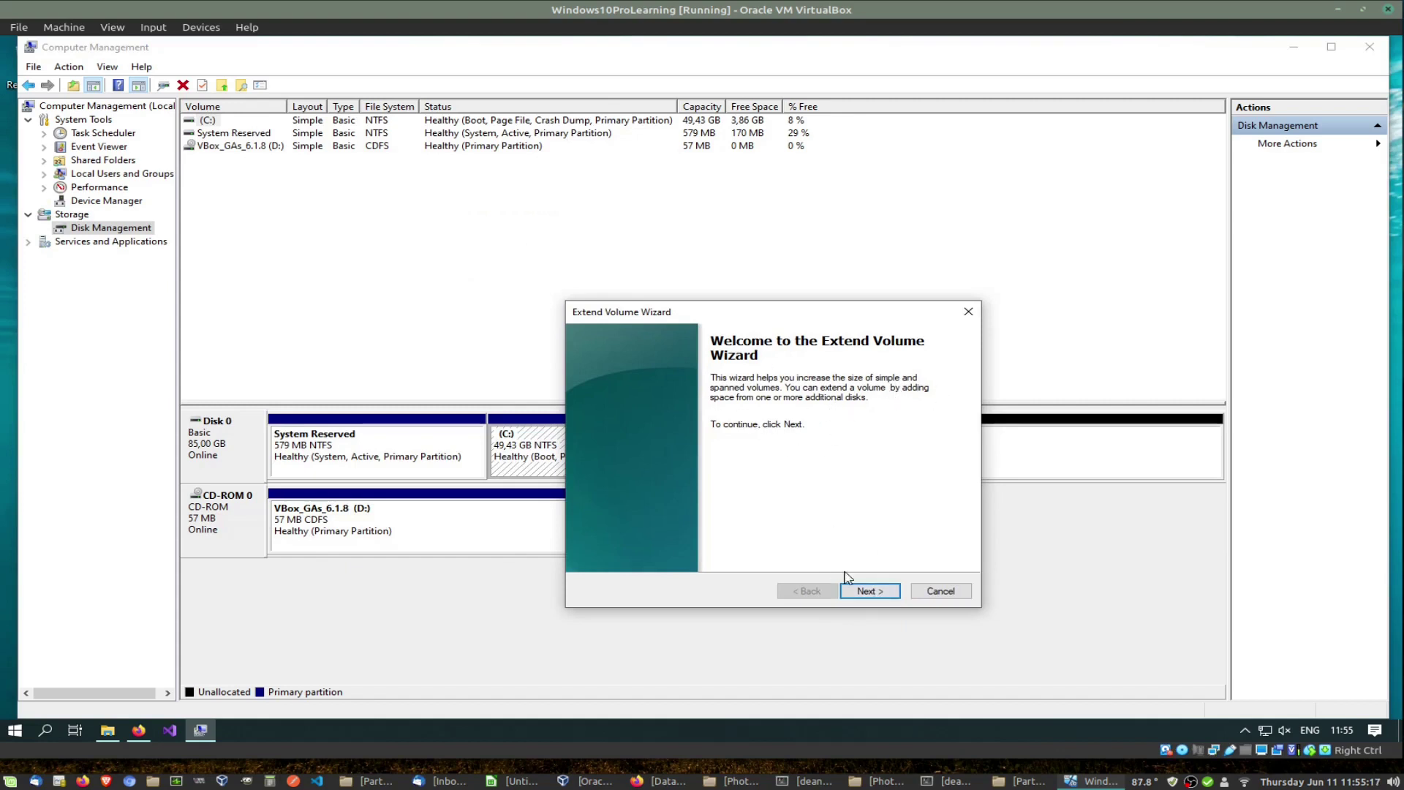
click(869, 591)
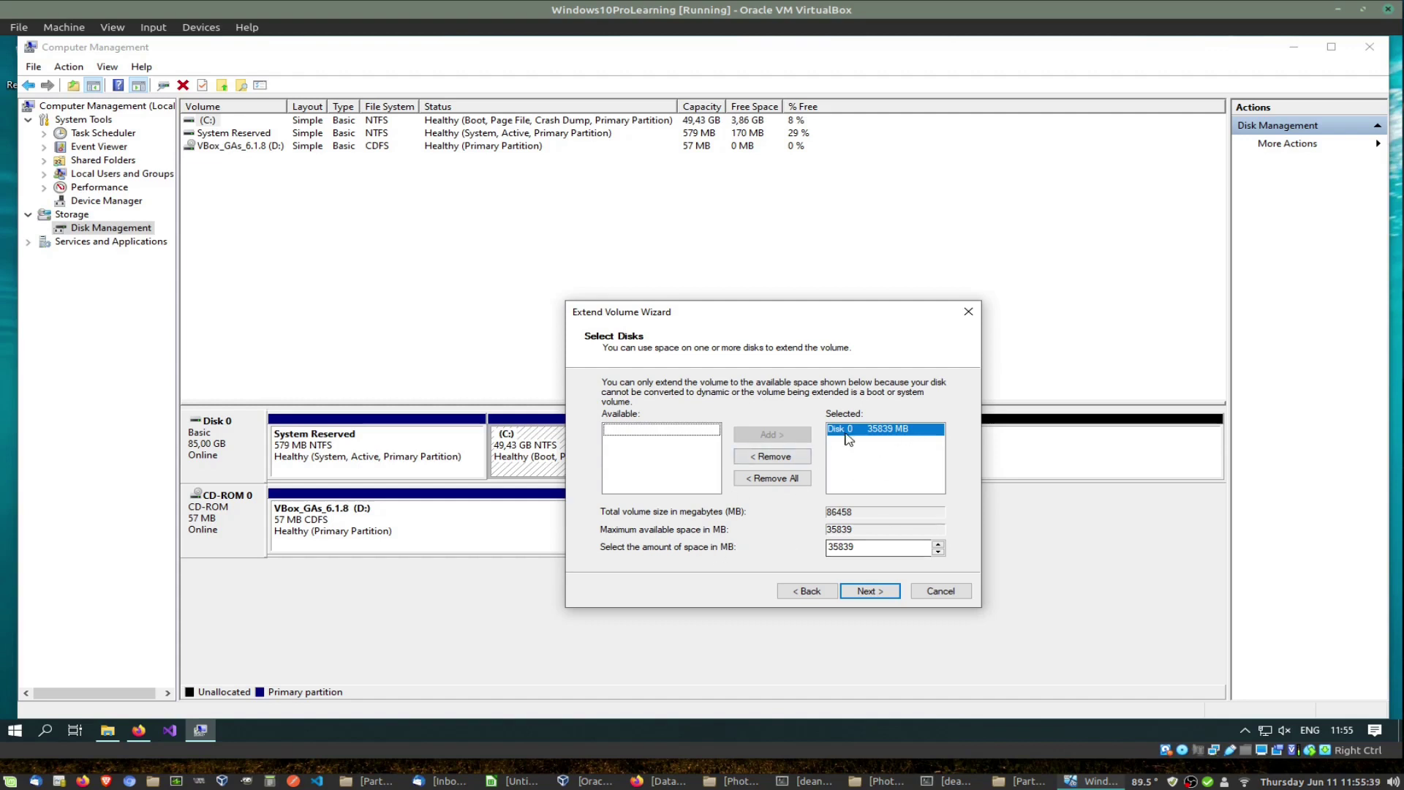
click(868, 591)
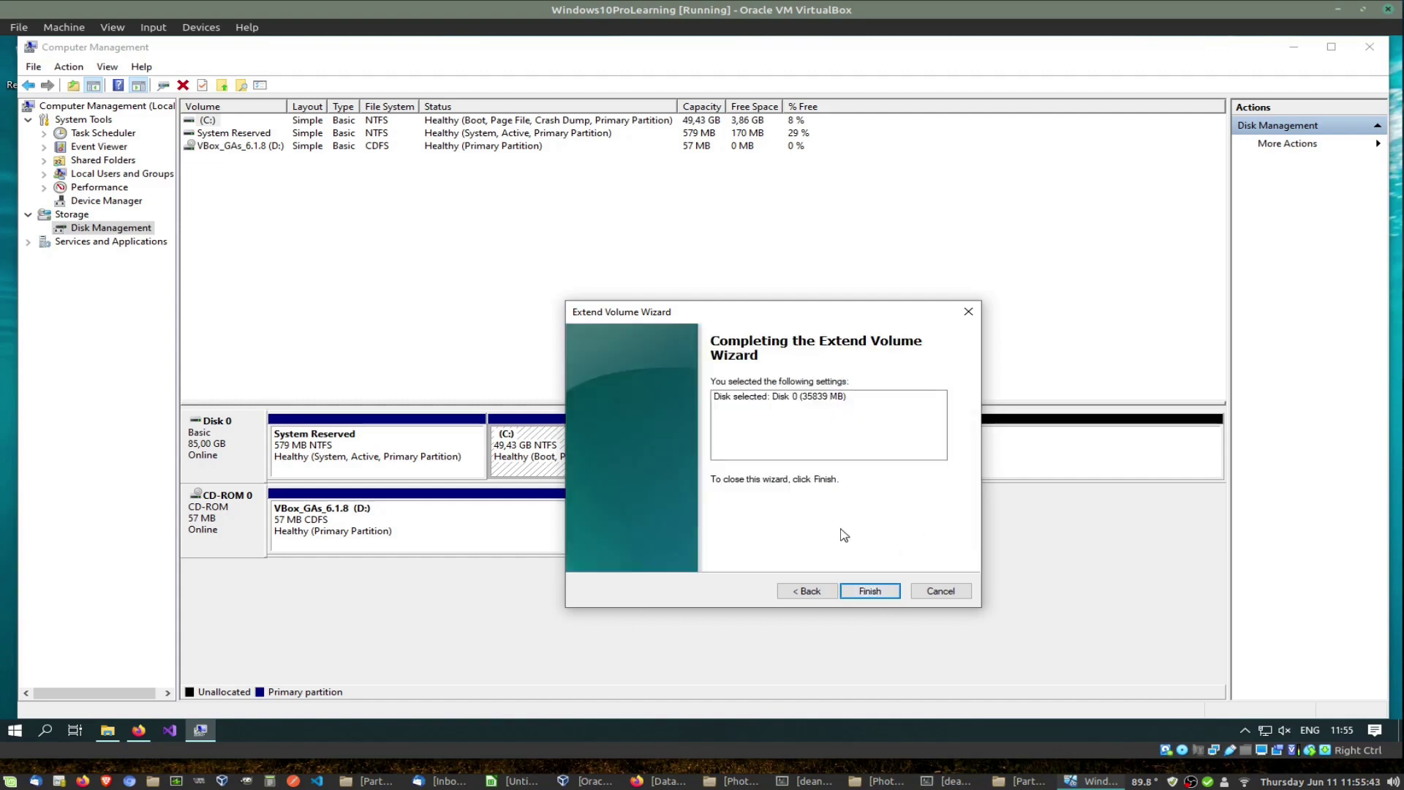
click(868, 590)
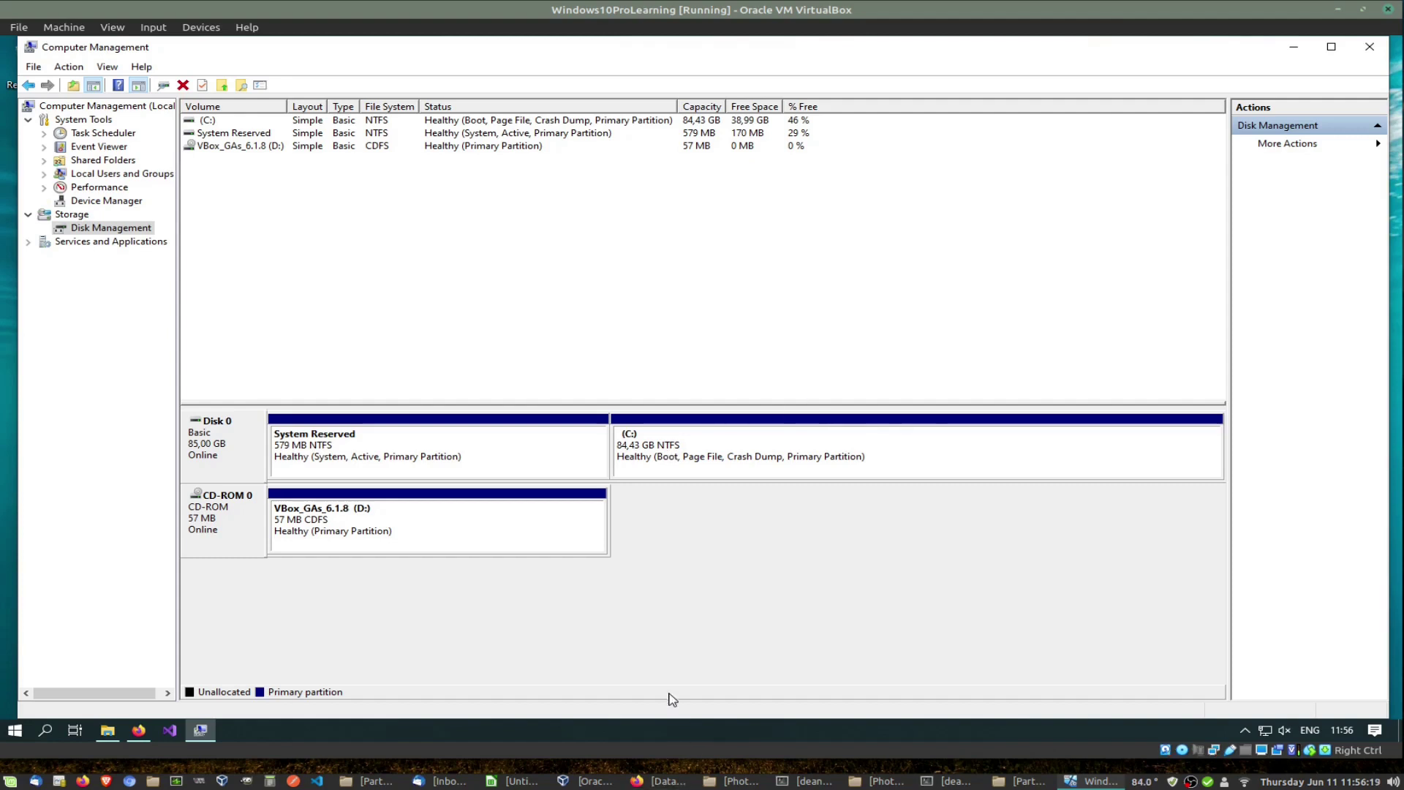
- Switch to the VirtualBox Manager, view the hard disk list in the Virtual Media Manager and close it
click(599, 779)
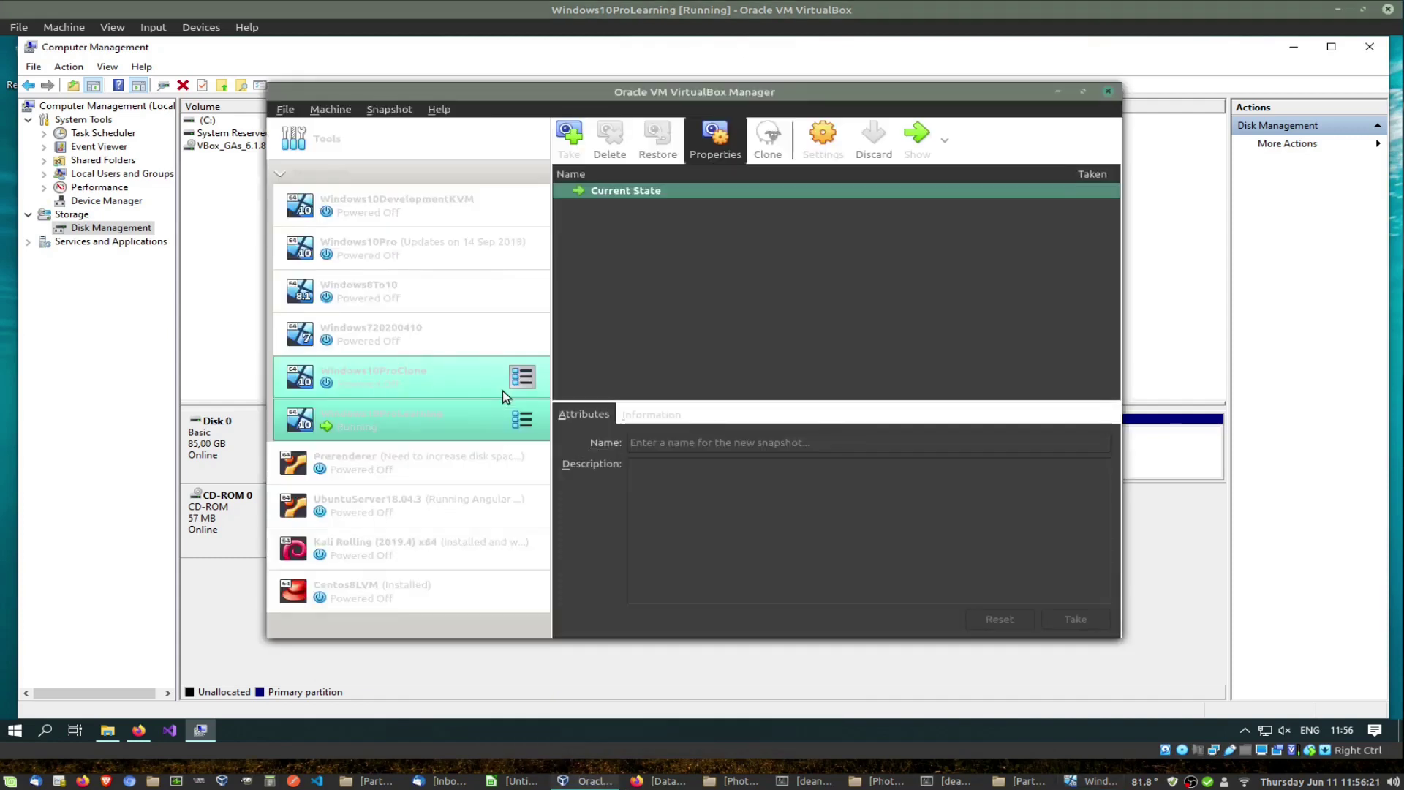
click(286, 110)
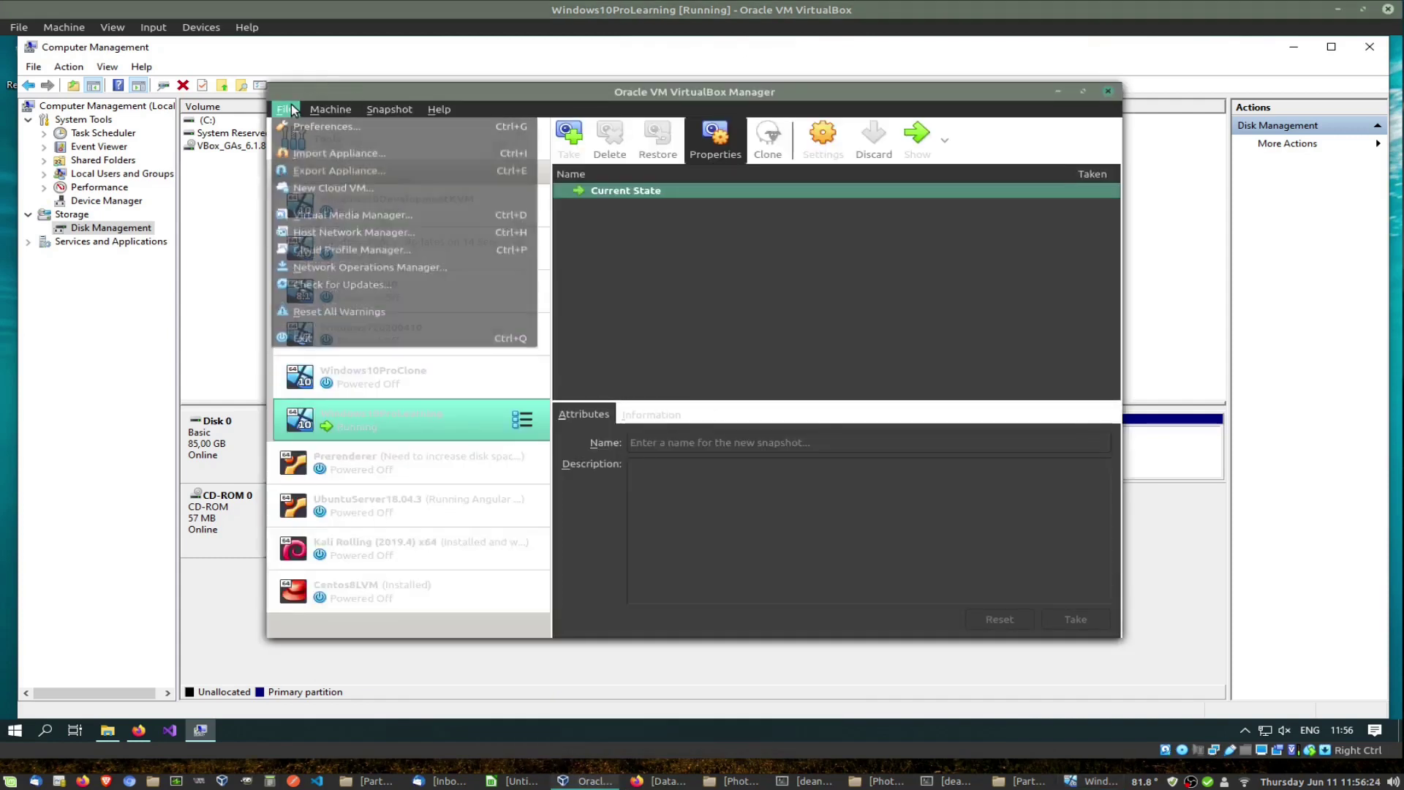
click(397, 218)
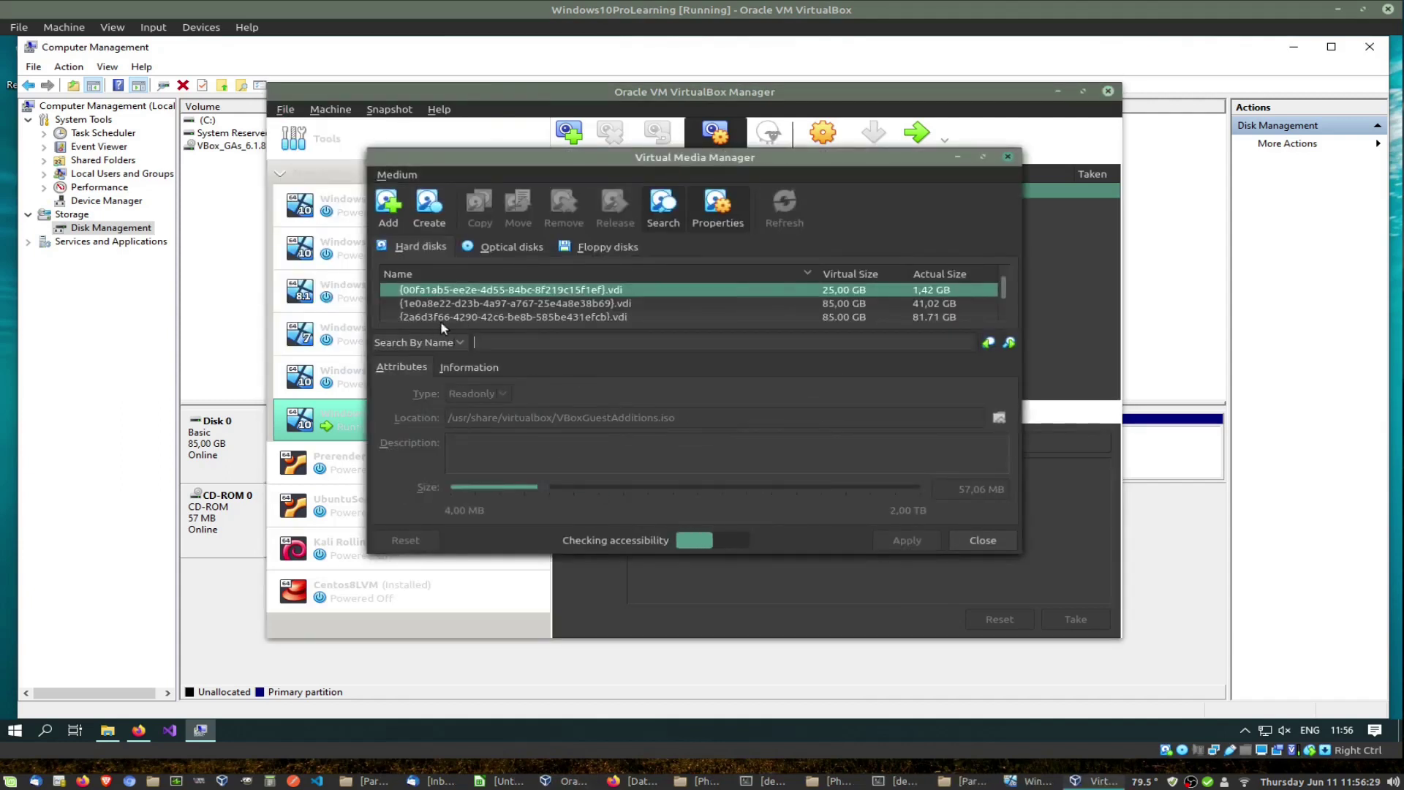
click(1008, 156)
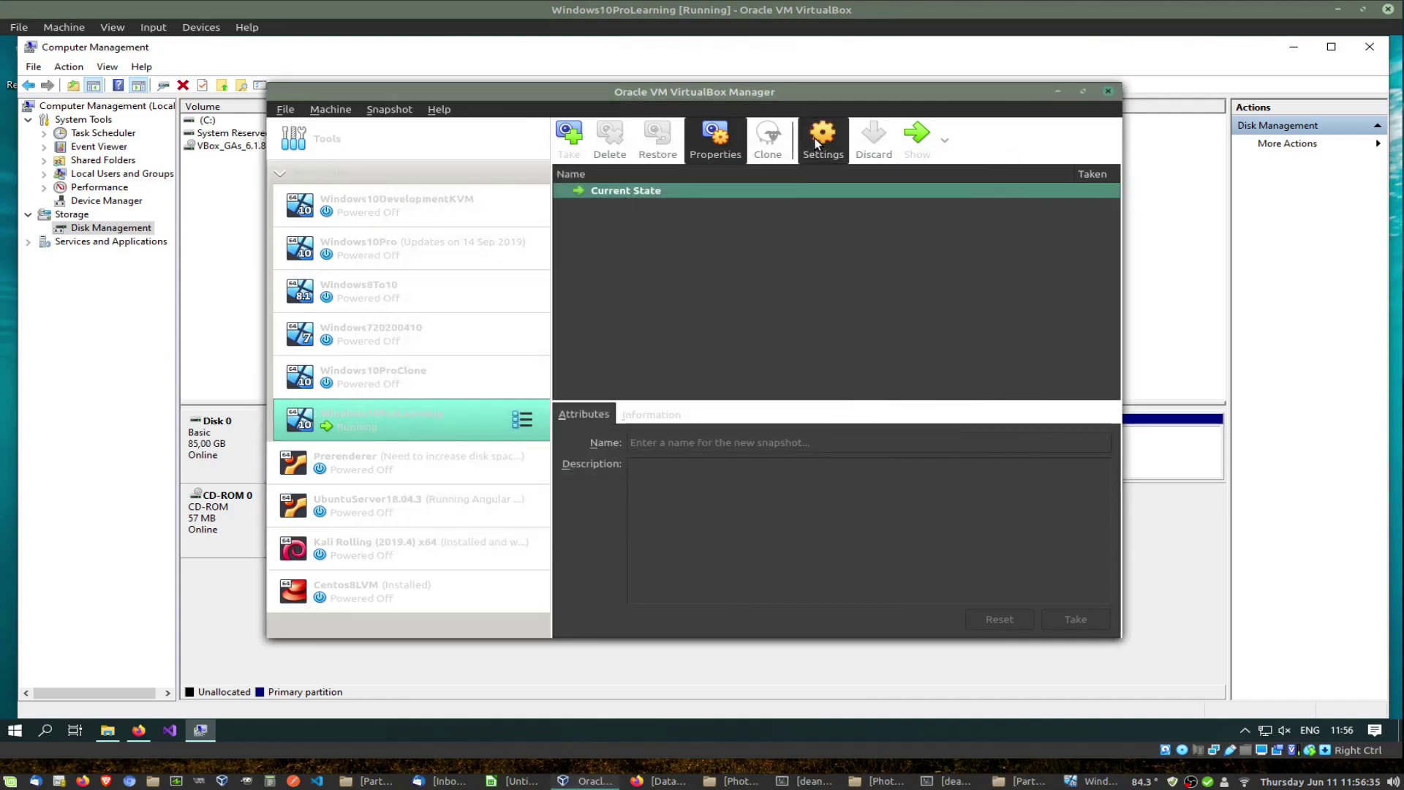
- Check which hard disk is attached and its virtual size in the Windows10ProLearning storage settings, and leave them without changes
click(817, 144)
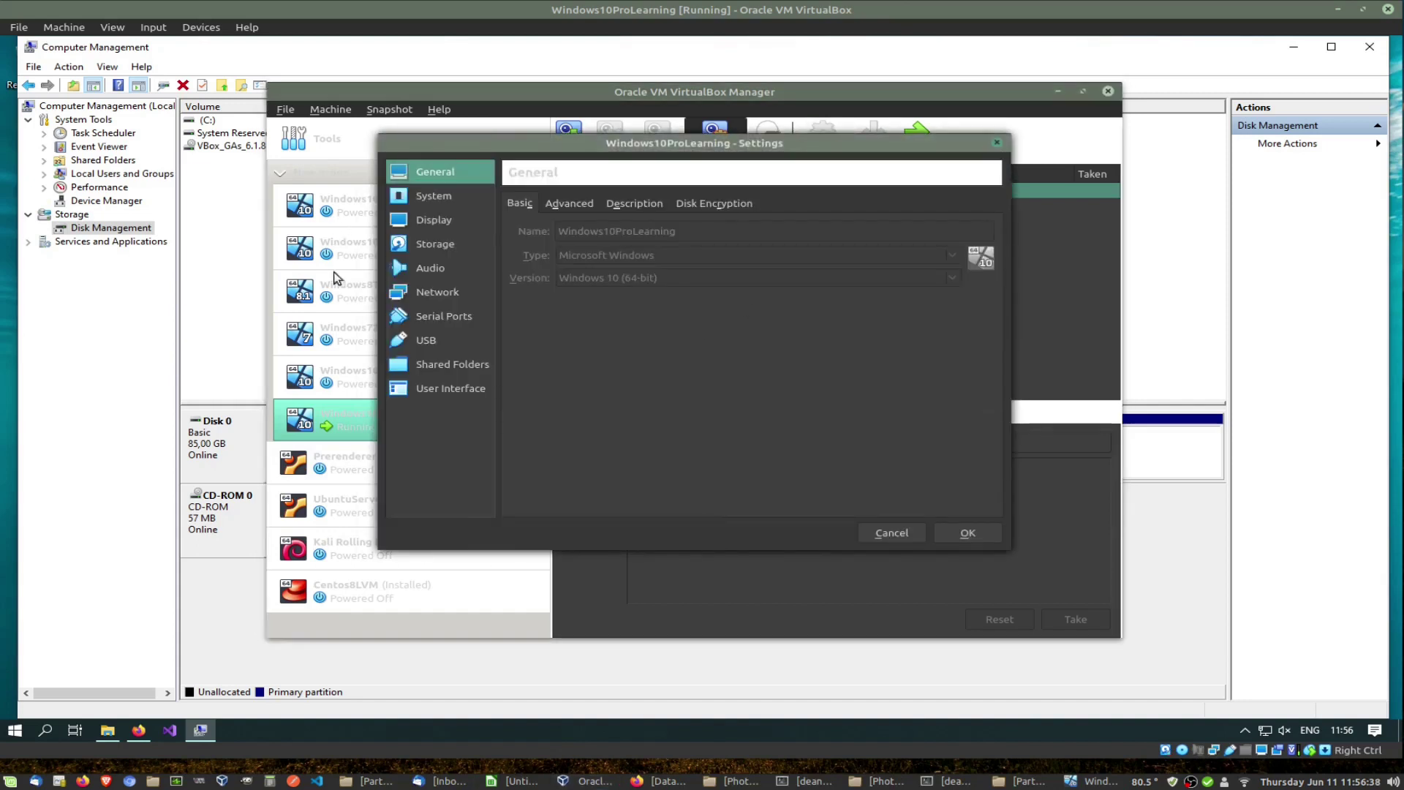
click(434, 245)
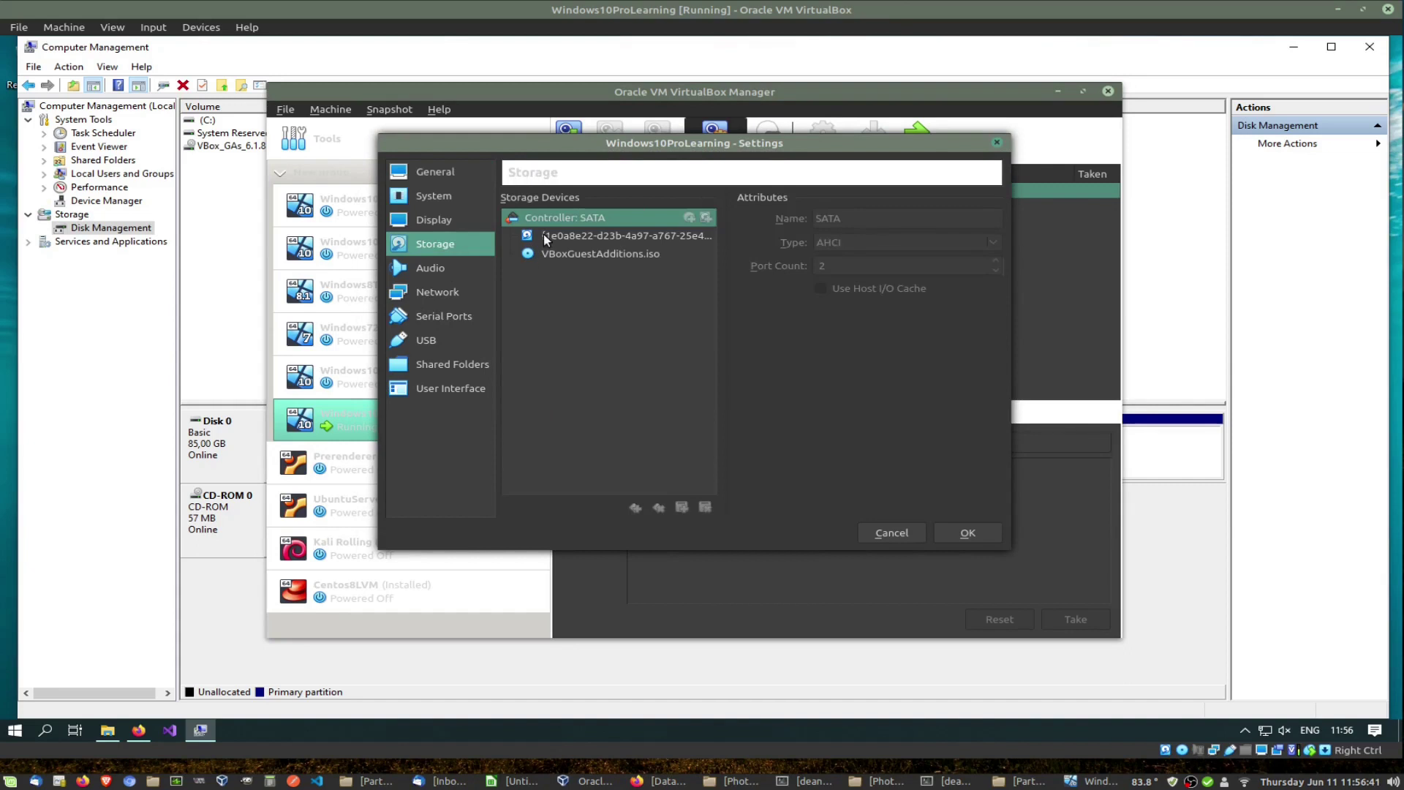
click(564, 235)
drag(682, 241, 555, 232)
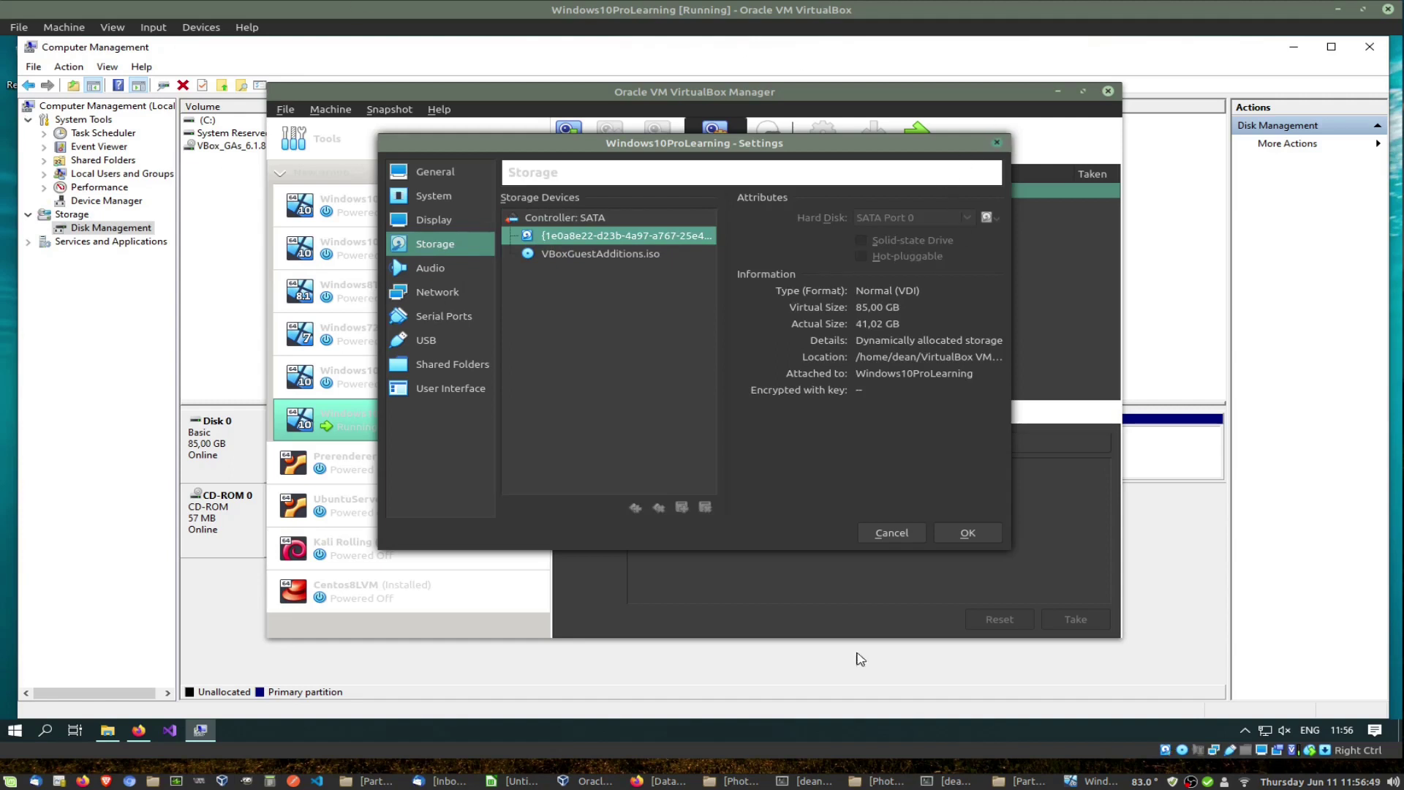
click(891, 531)
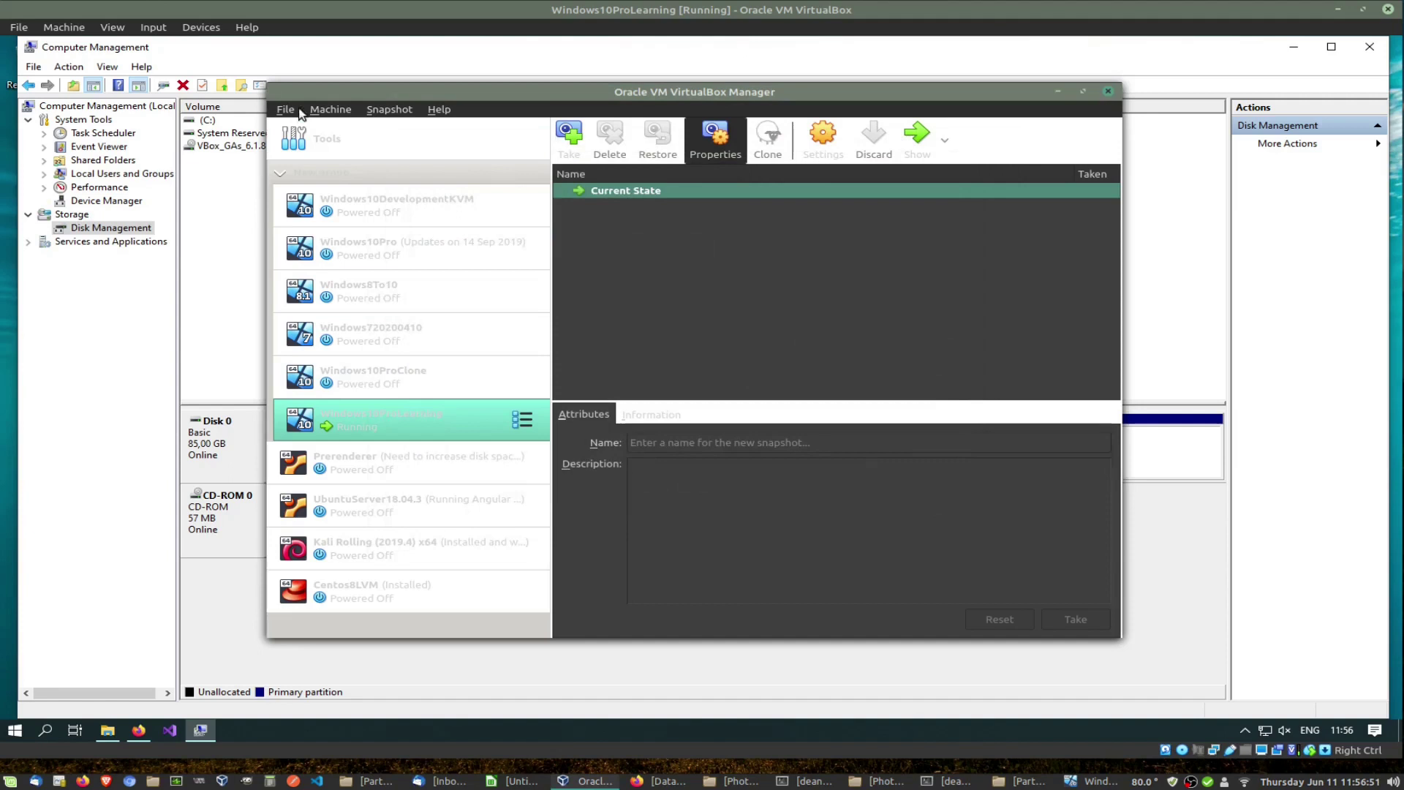
- Review the size of {1e0a8e22-d23b-4a97-a767-25e4a8e38b69}.vdi in the Virtual Media Manager, close it and minimize the VirtualBox Manager
click(286, 110)
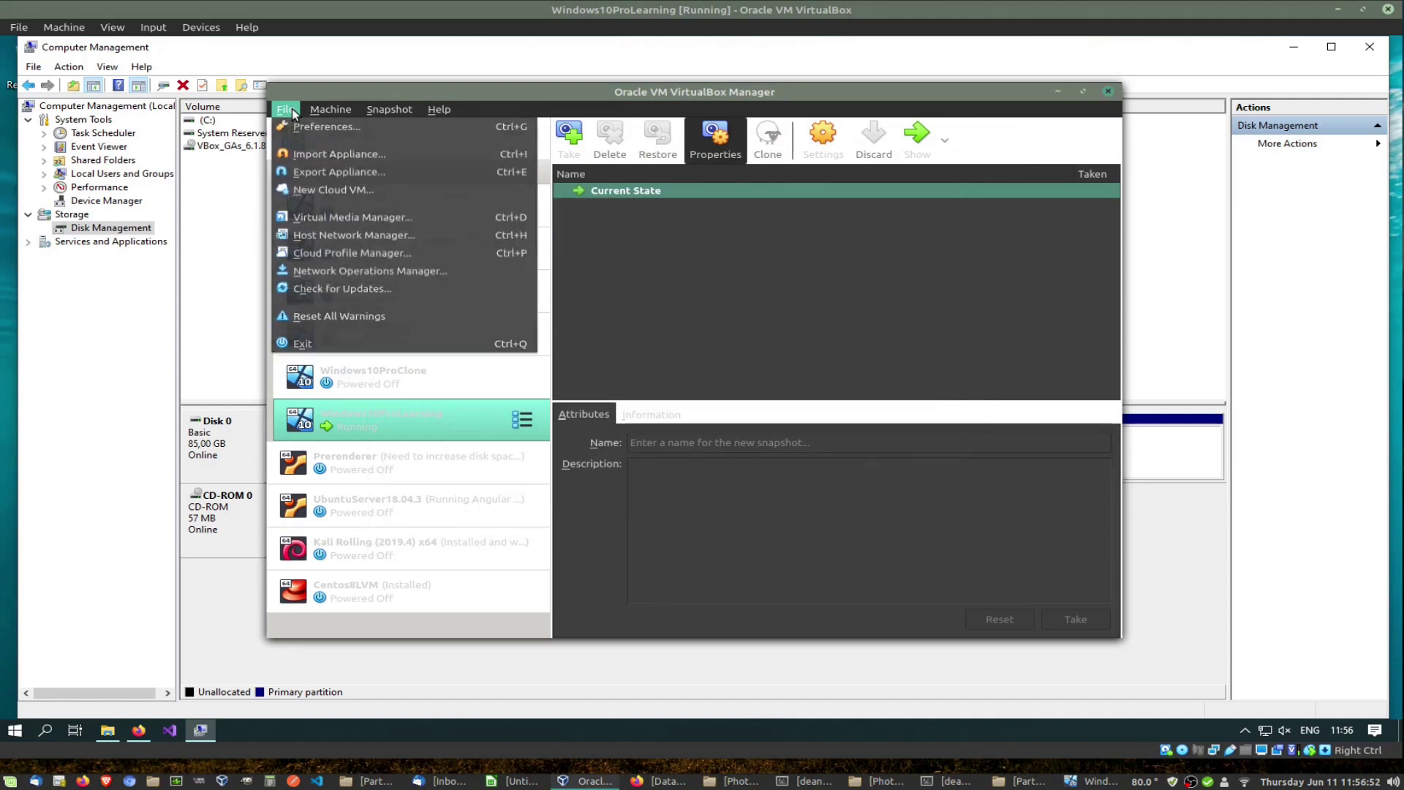
click(347, 219)
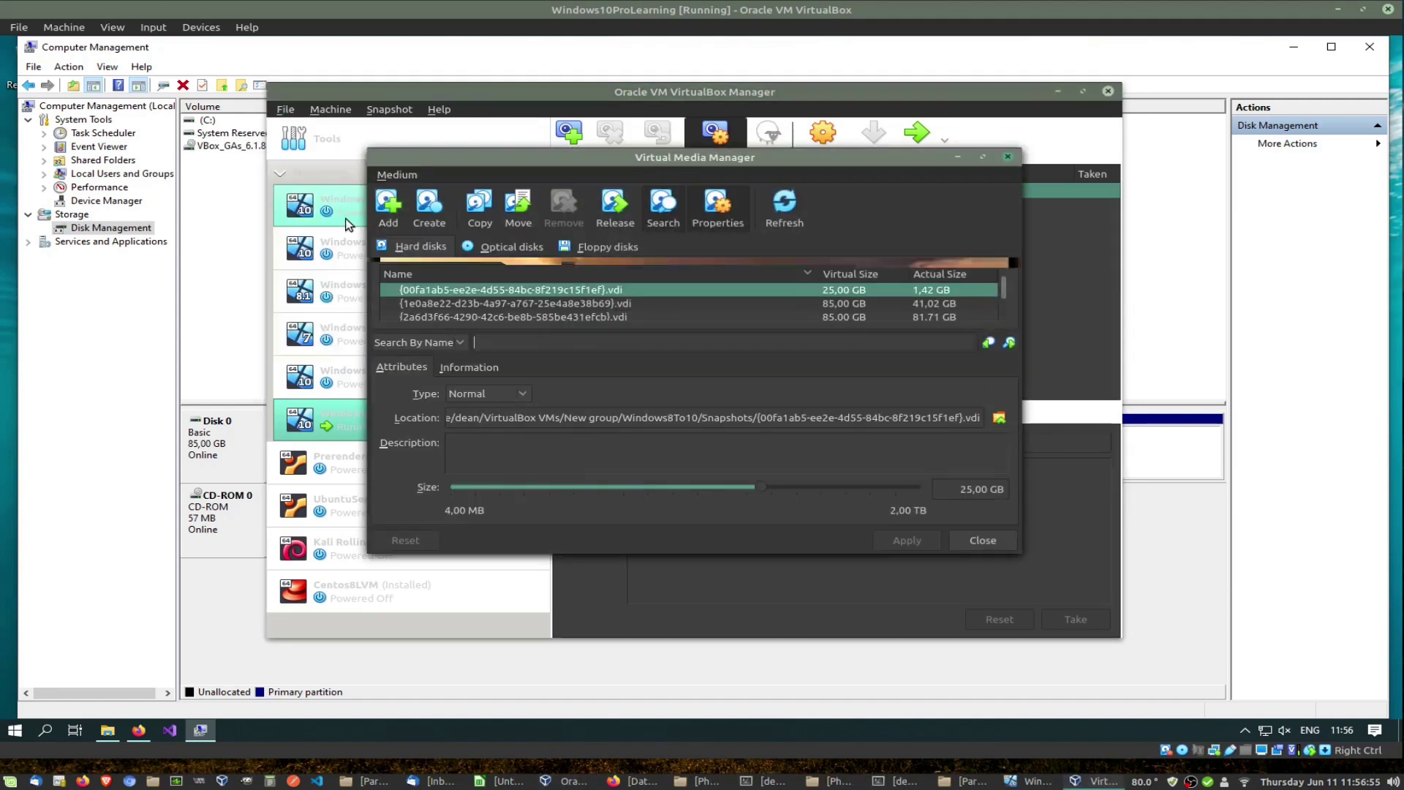
click(420, 303)
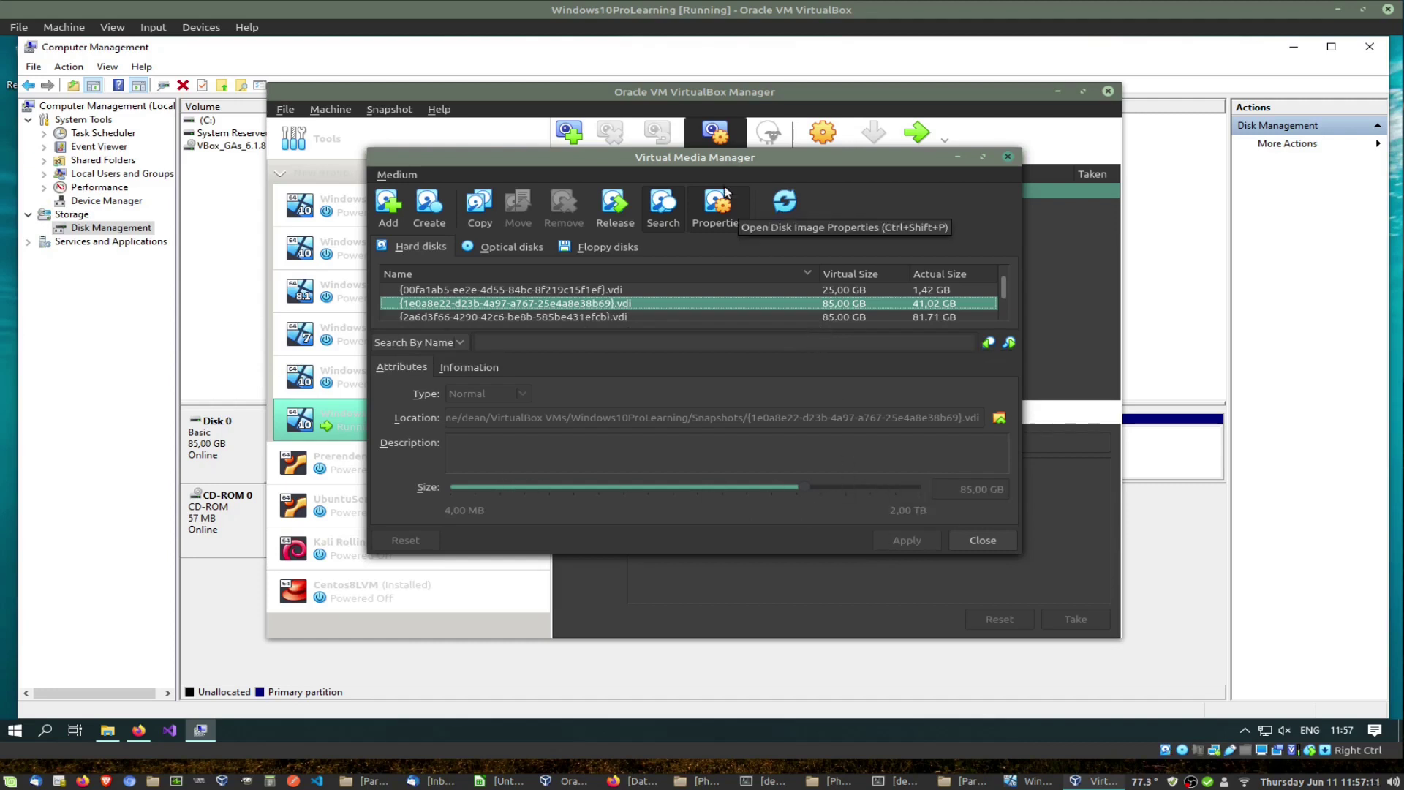
drag(713, 162, 691, 238)
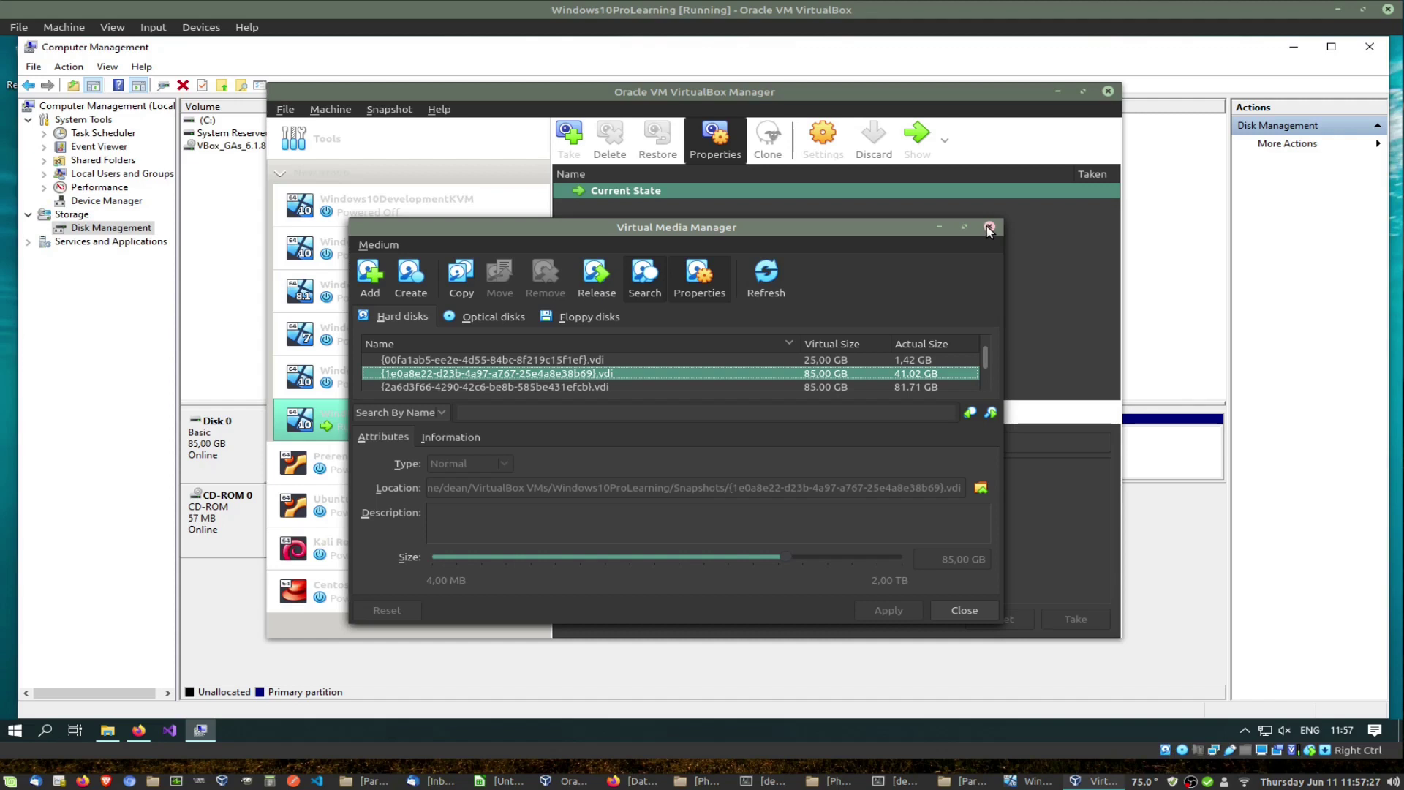
click(989, 228)
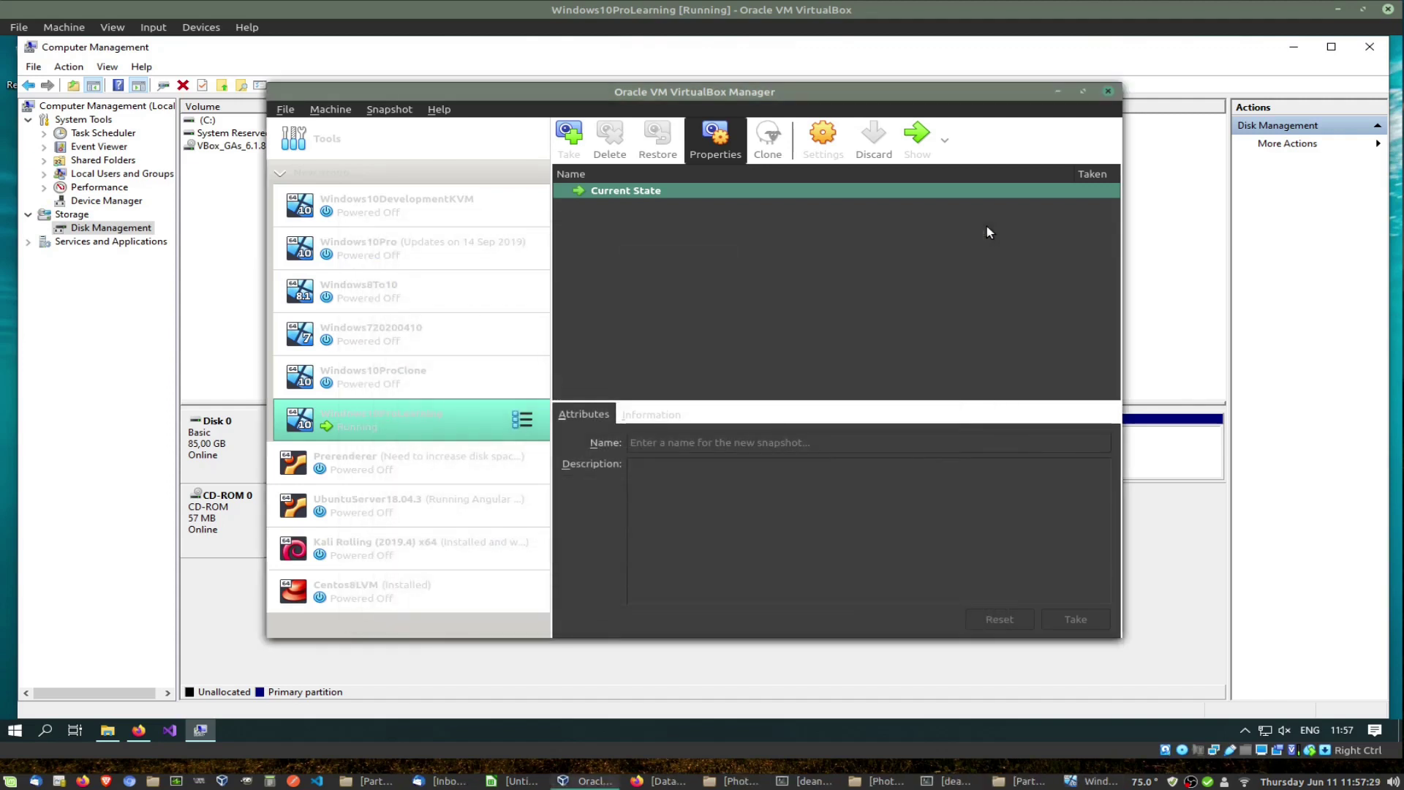
click(1061, 91)
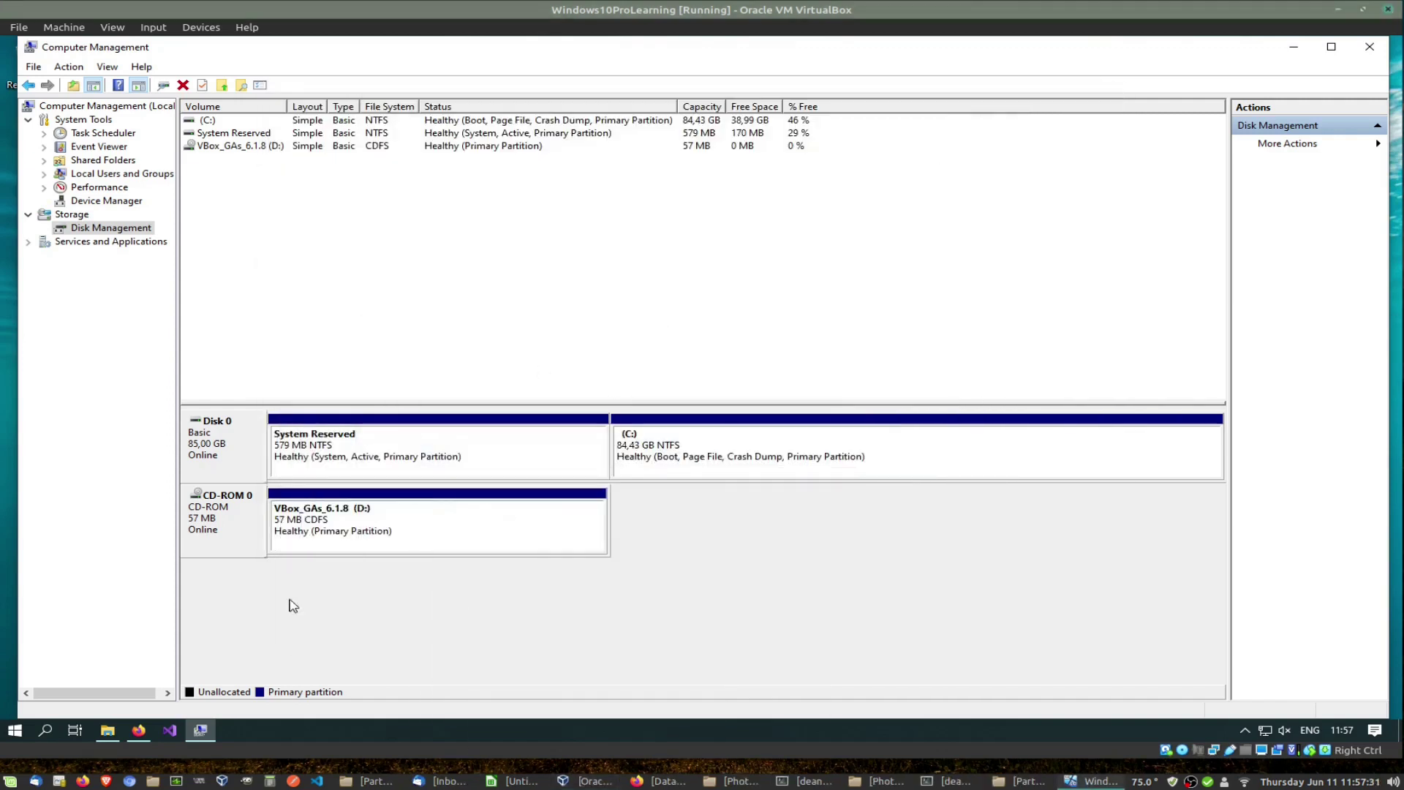
- Check the C: partition in Disk Management and its capacity and free space in the Local Disk (C:) properties
click(666, 437)
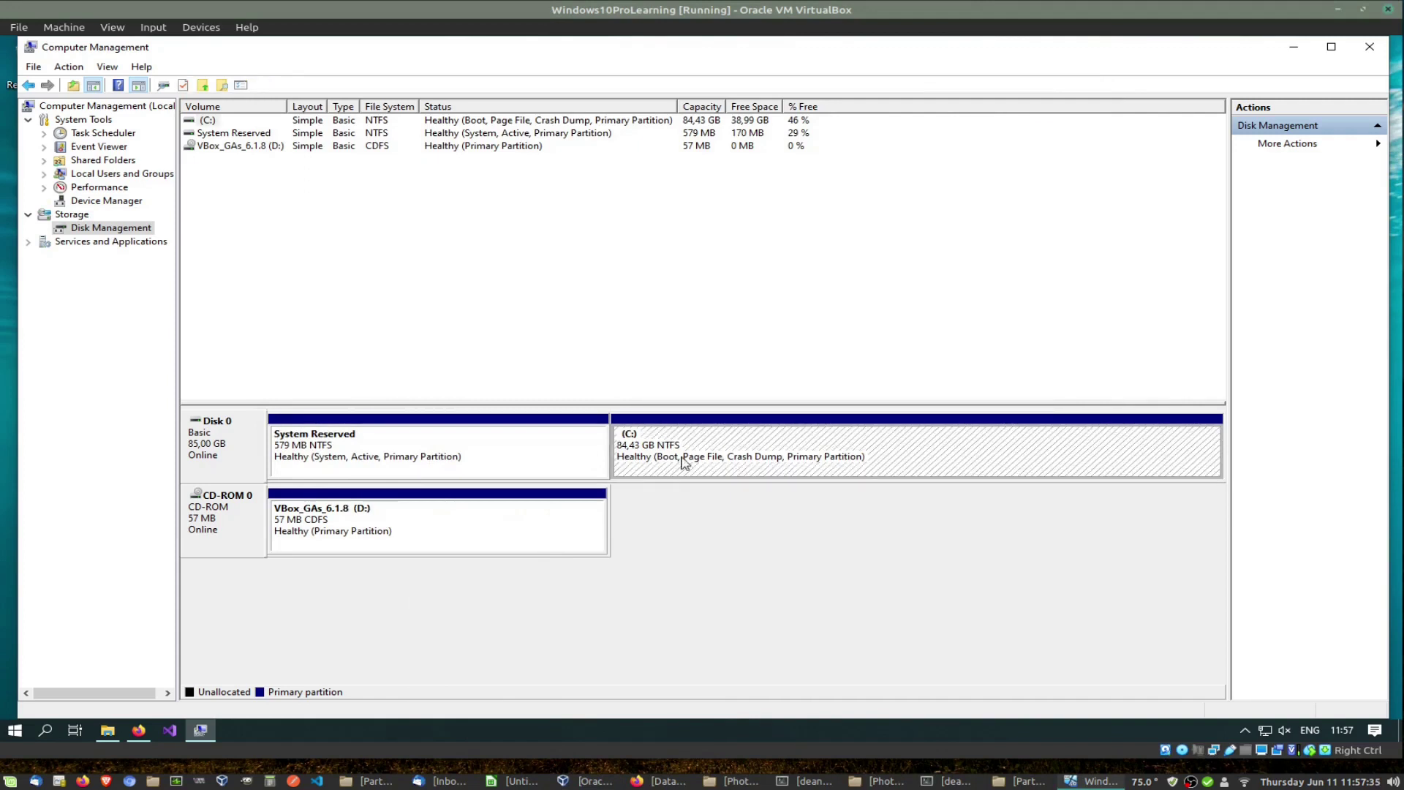
click(456, 233)
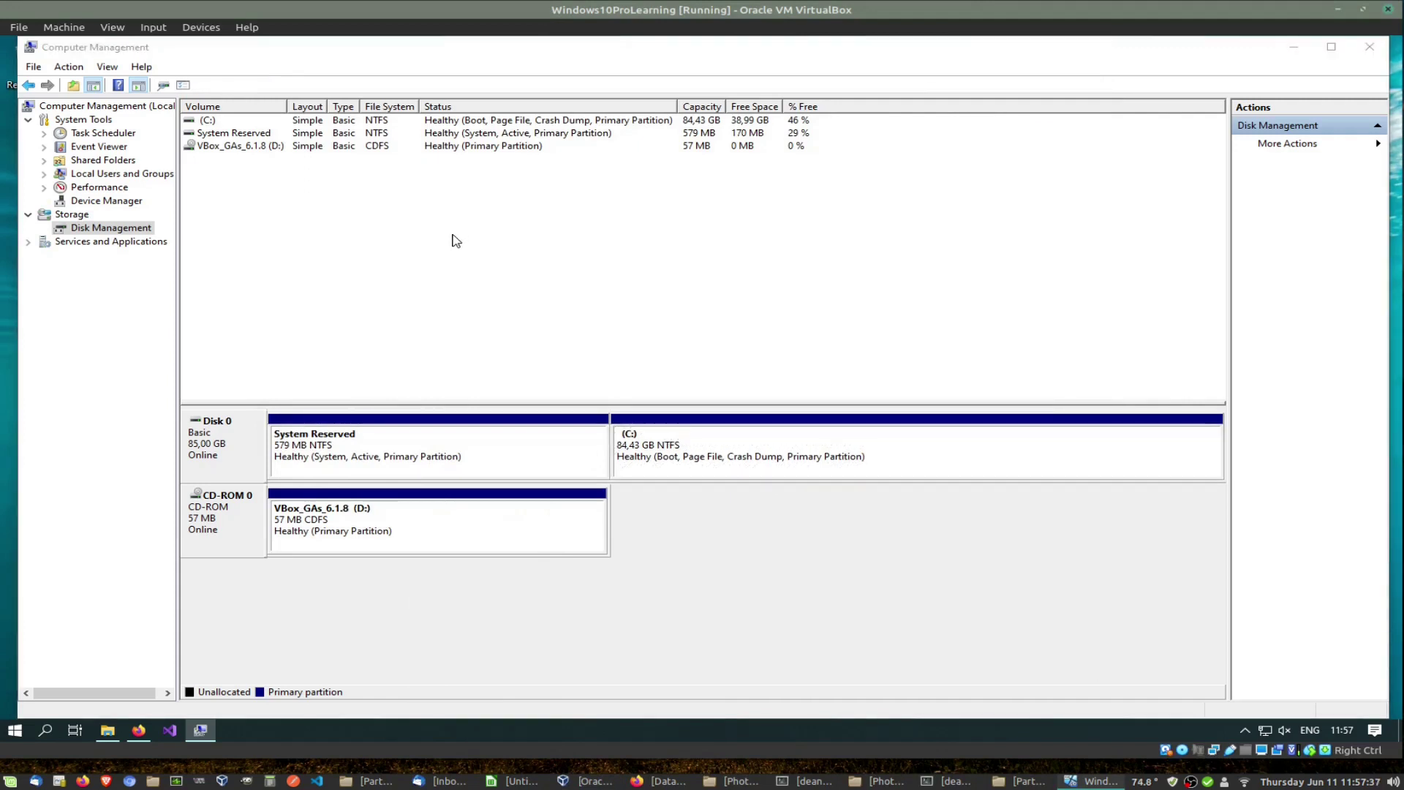
key(super+e)
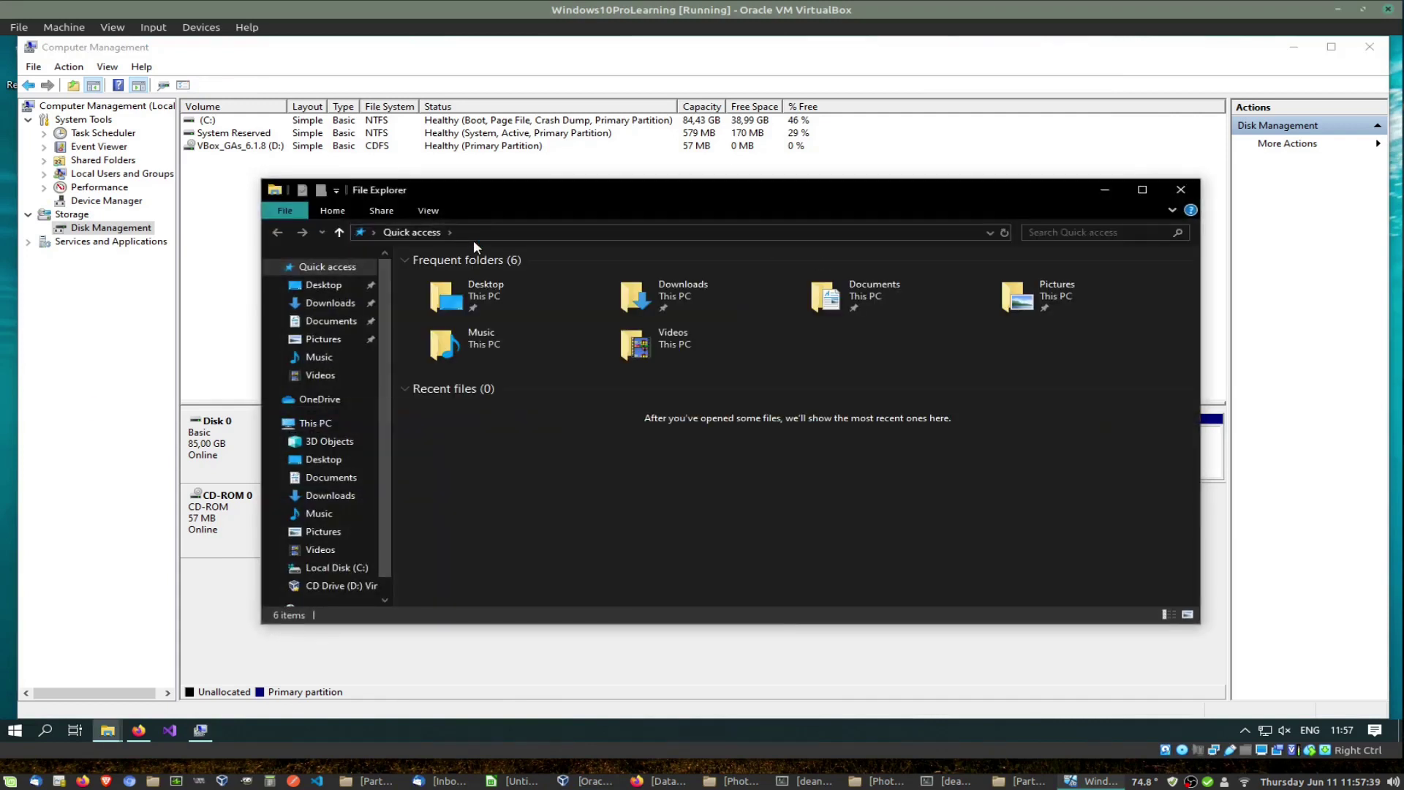
click(351, 570)
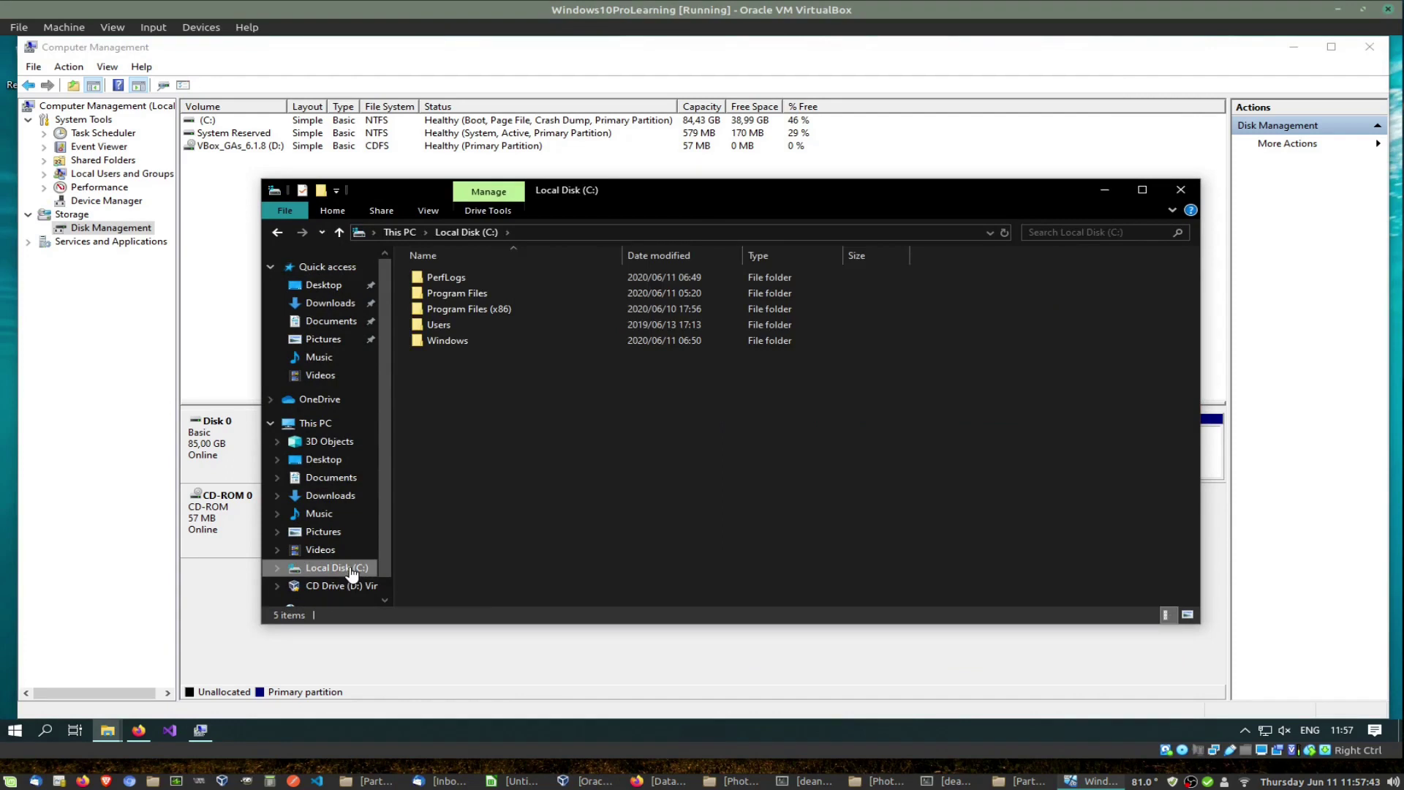
right_click(351, 572)
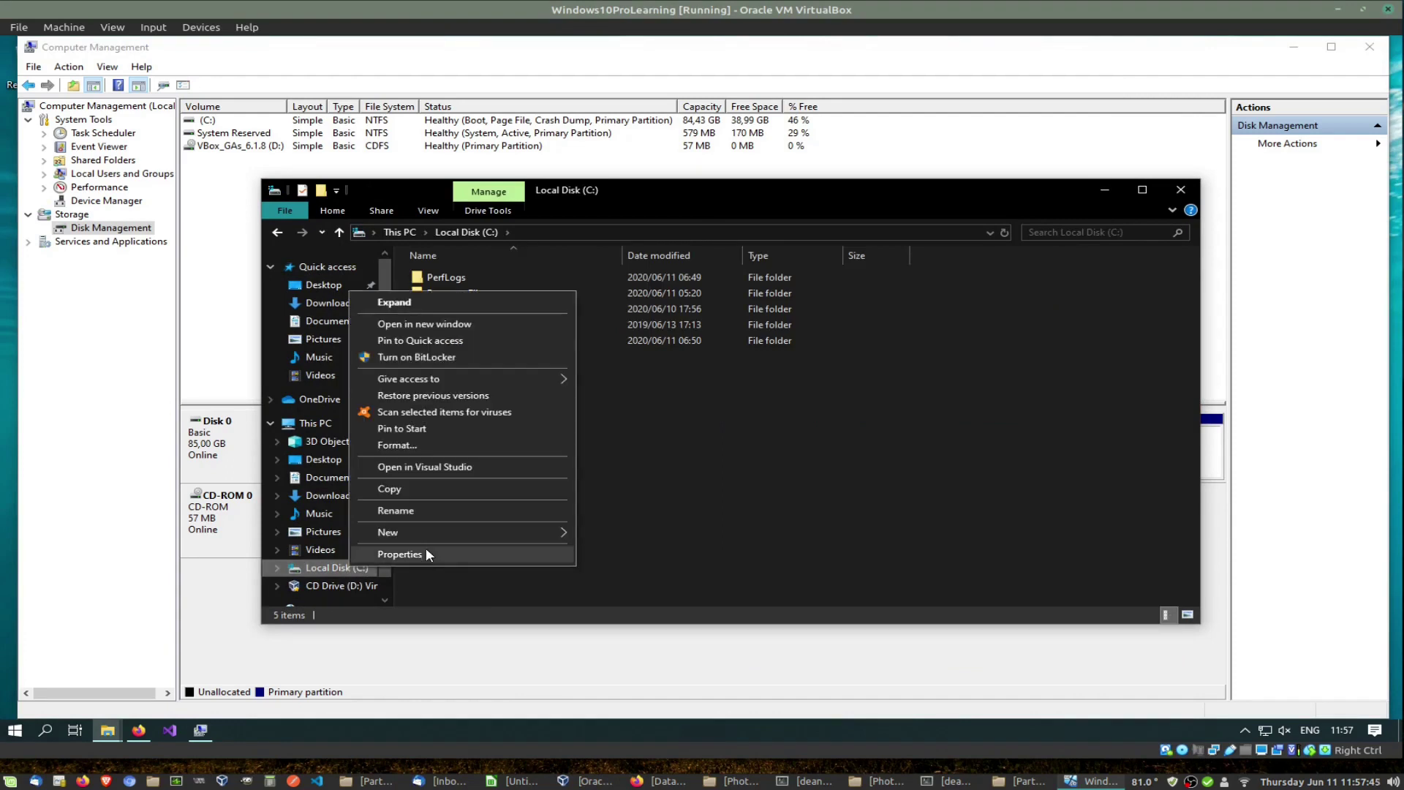
click(425, 547)
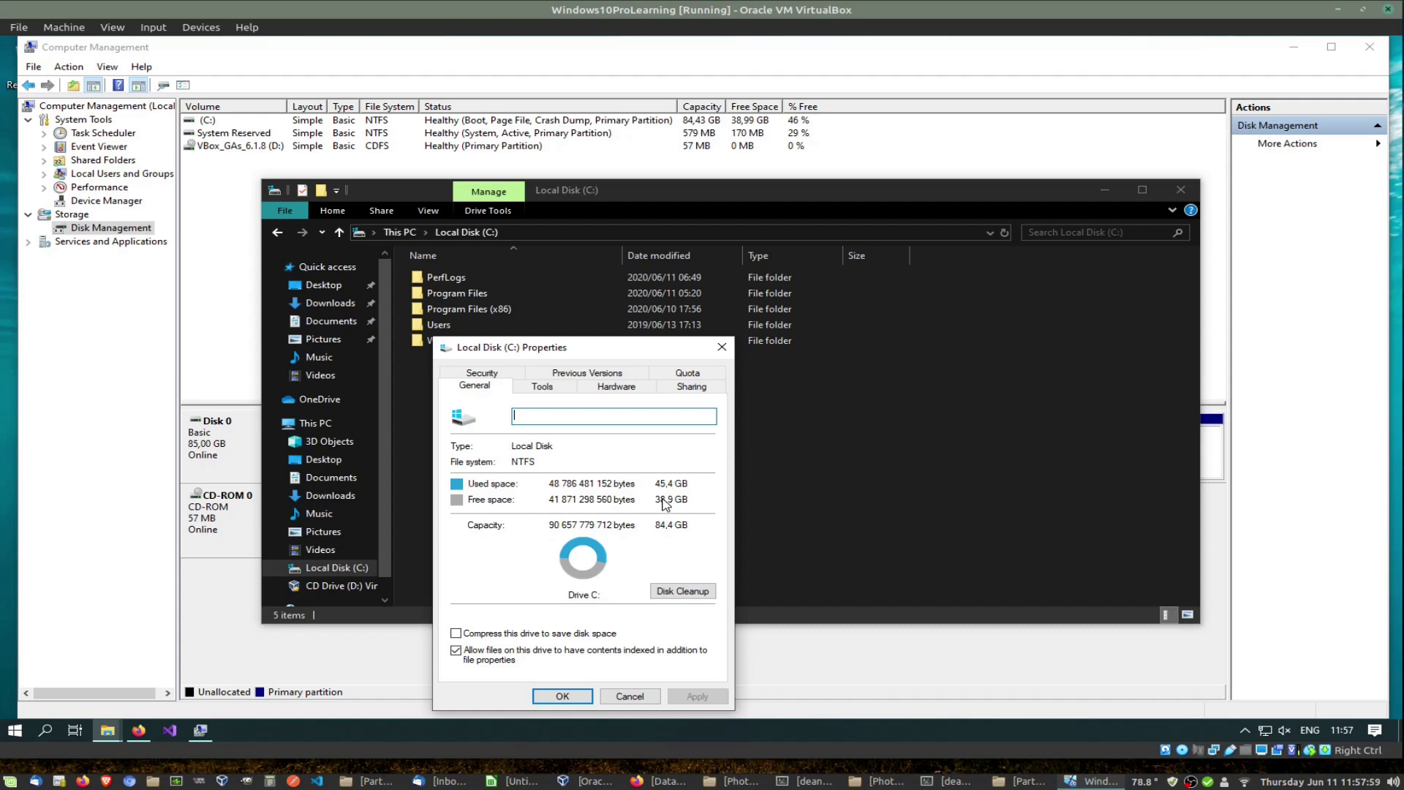
click(722, 347)
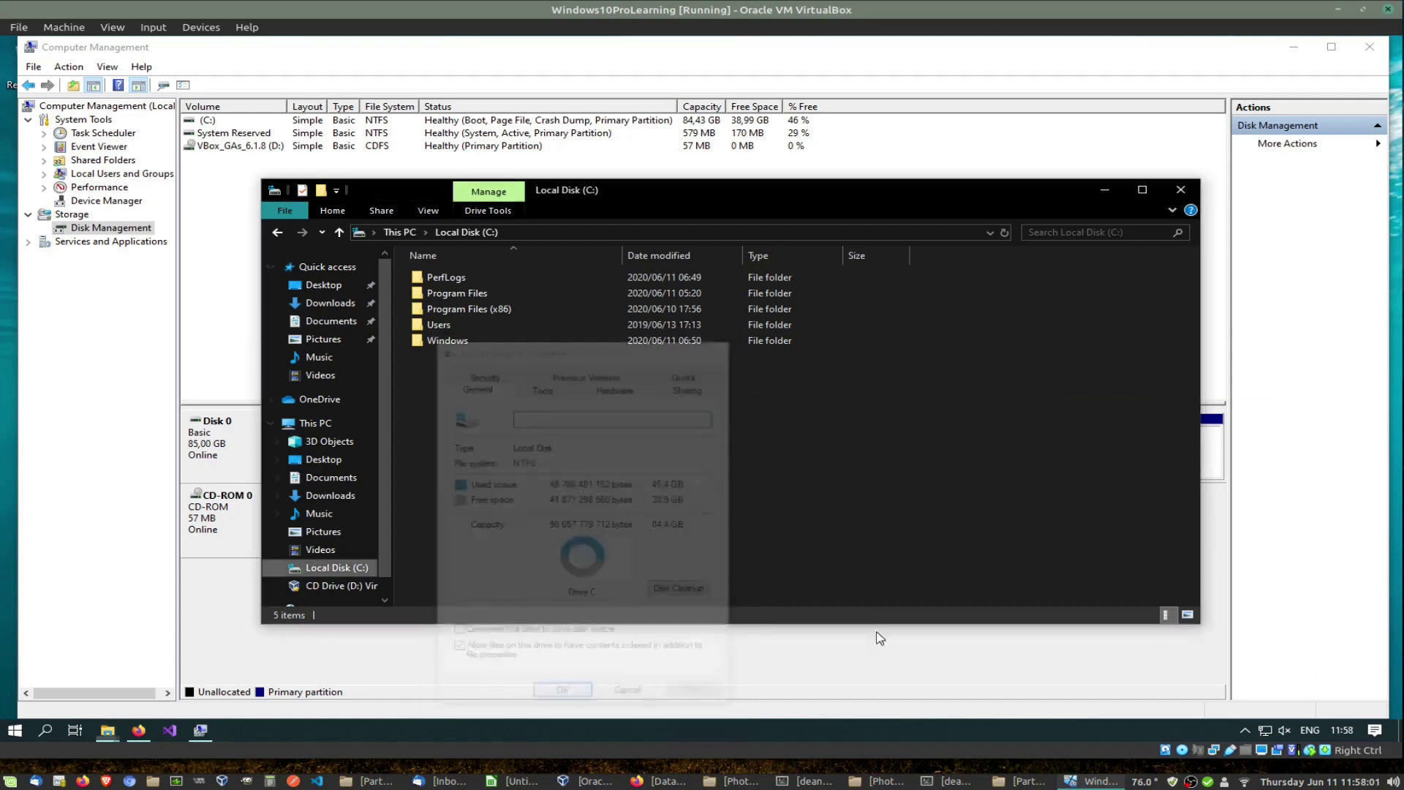
- Close Computer Management and both File Explorer windows in the guest
click(1180, 190)
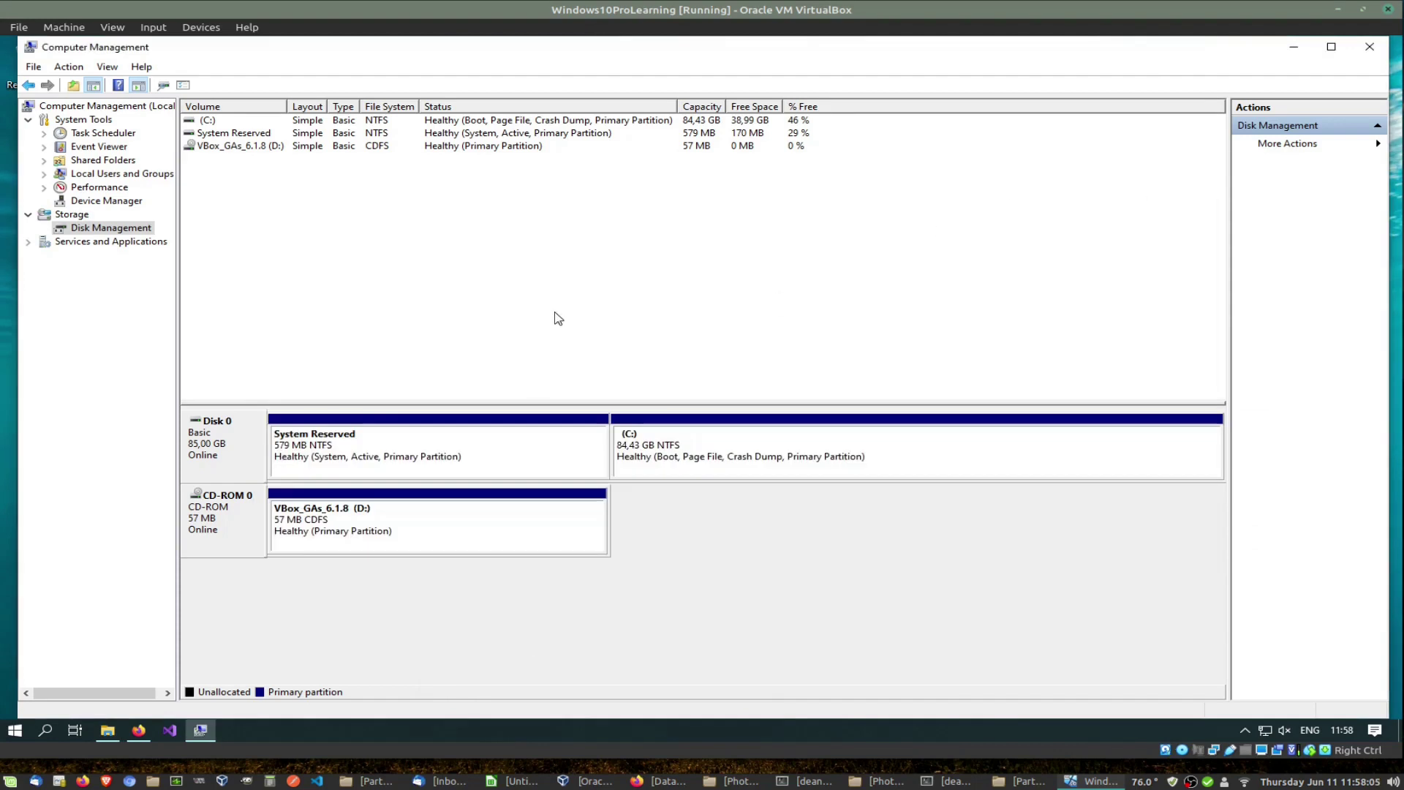
click(1373, 49)
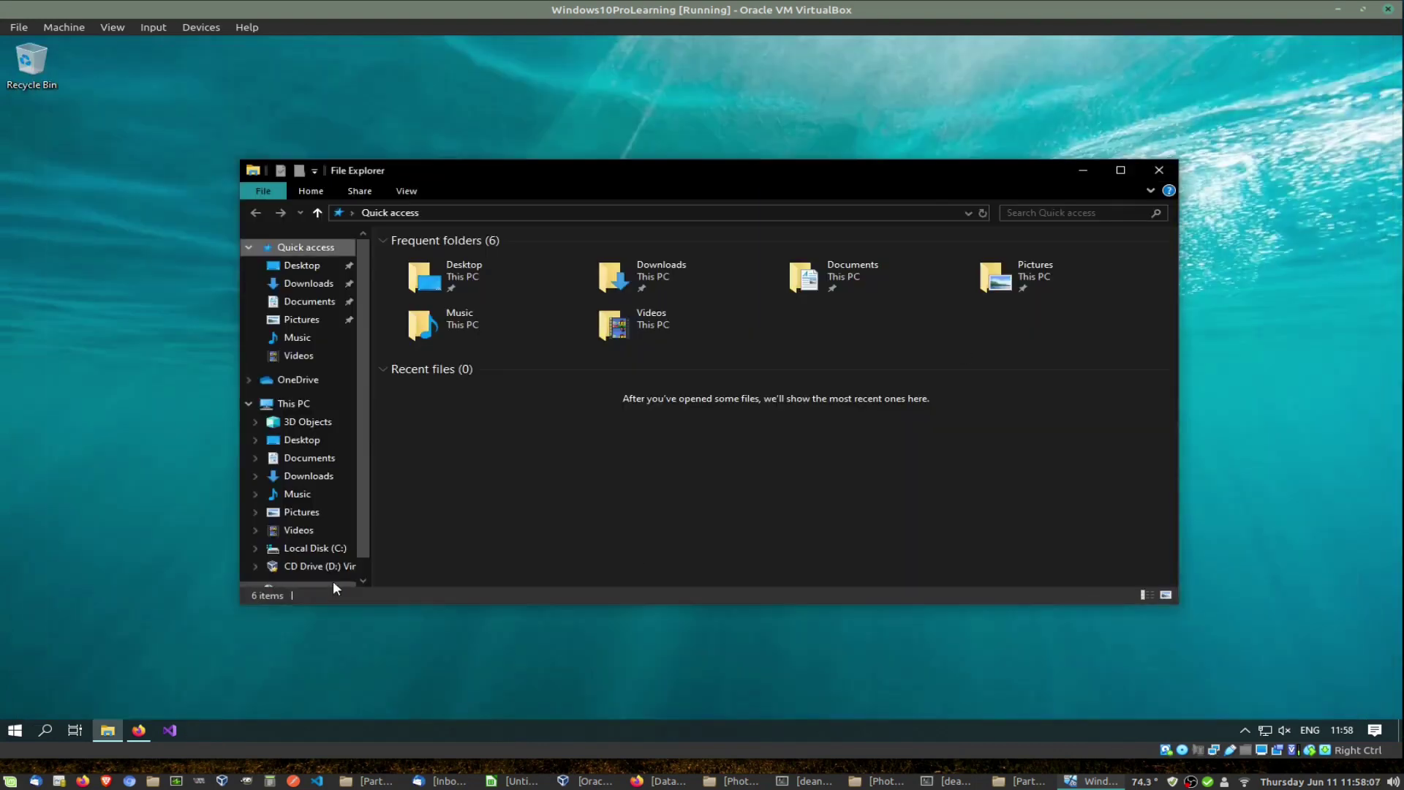
click(1150, 174)
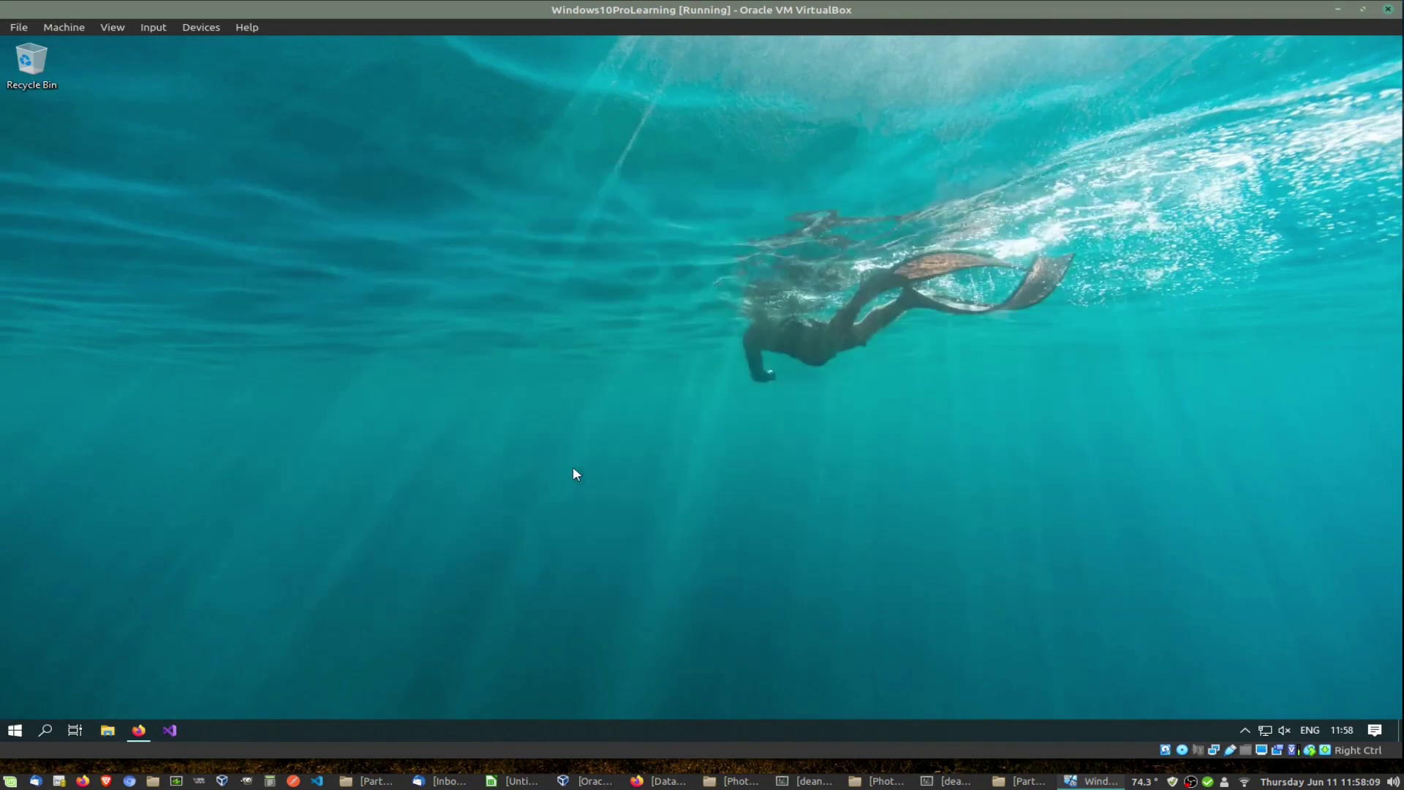